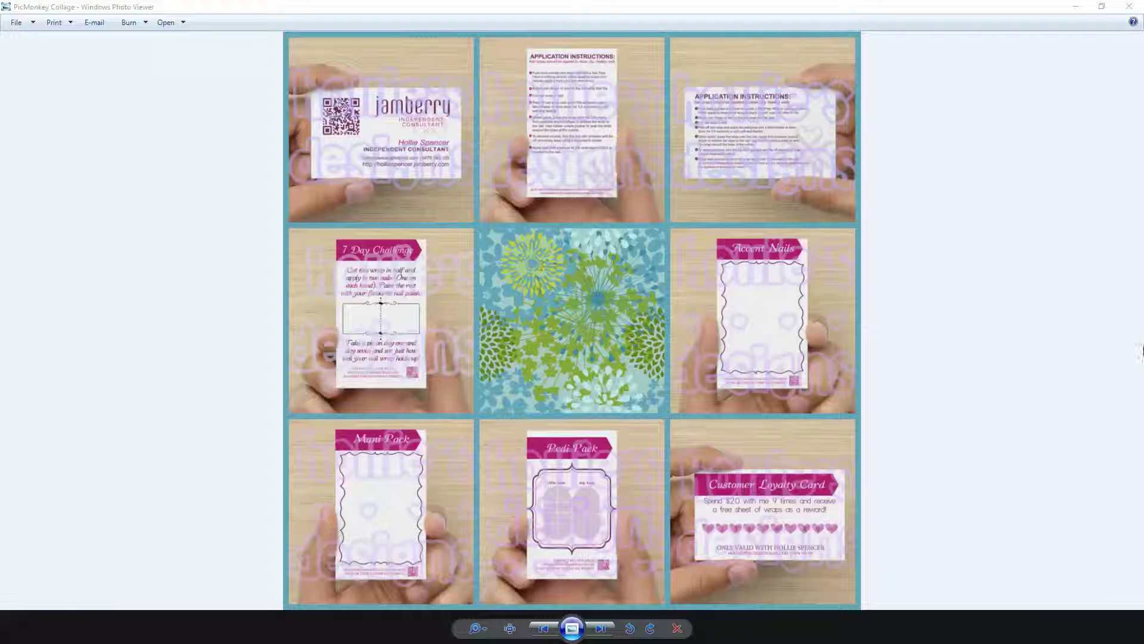
Close the Windows Photo Viewer collage of card photos
click(1140, 5)
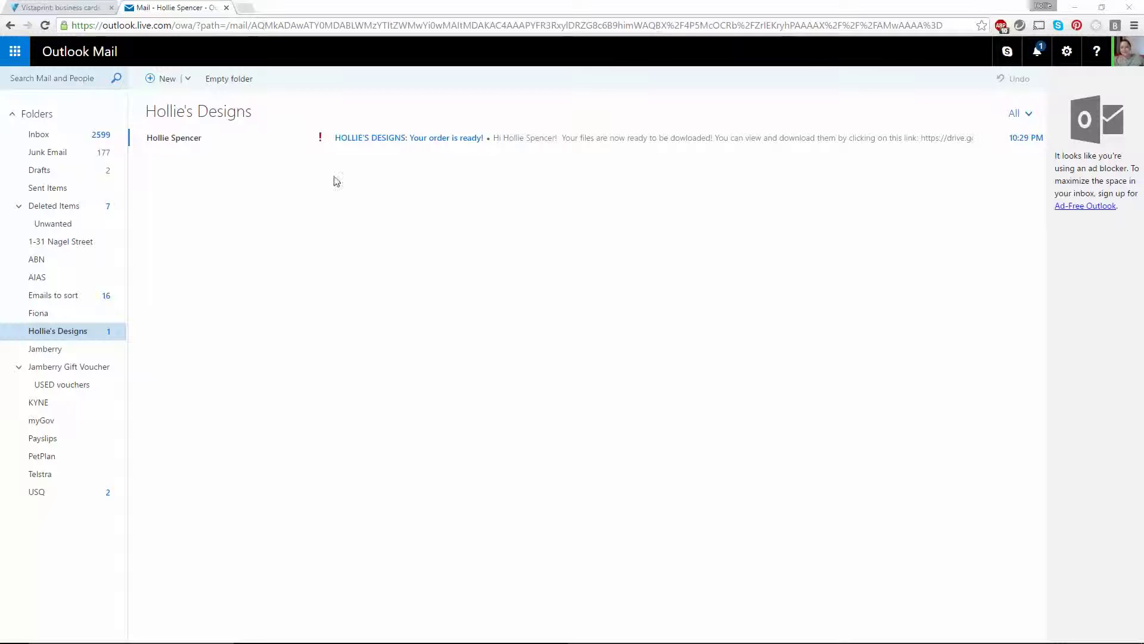
Open the 'Your order is ready!' email in Outlook Mail
click(384, 137)
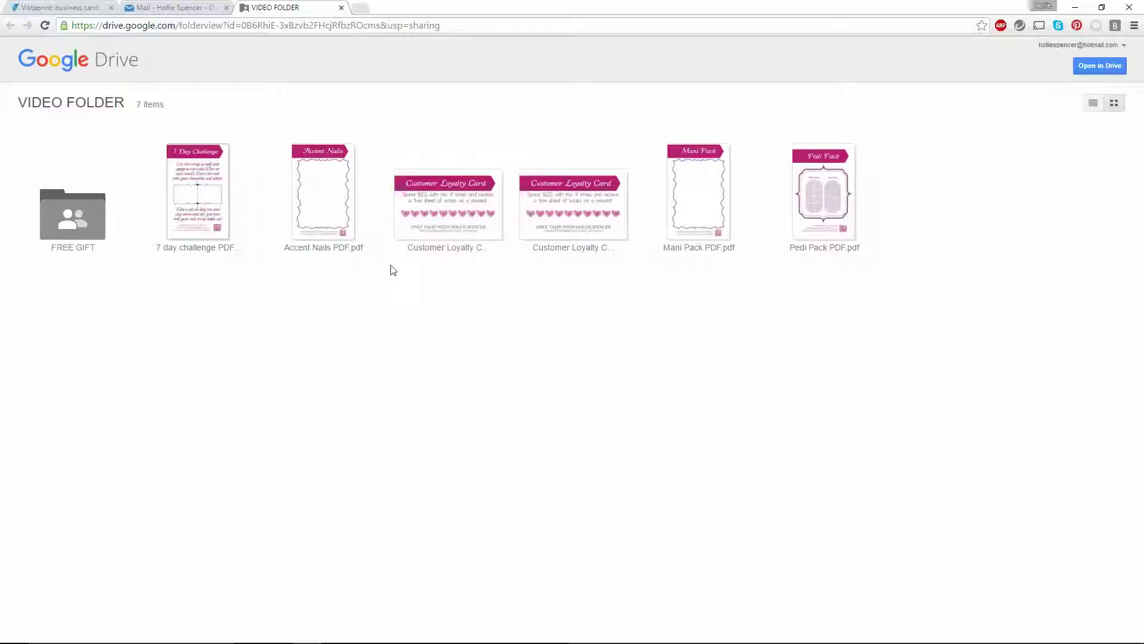
Download the 7 day challenge PDF from the FREE GIFT Drive folder, then return to Vistaprint
double_click(82, 227)
click(211, 218)
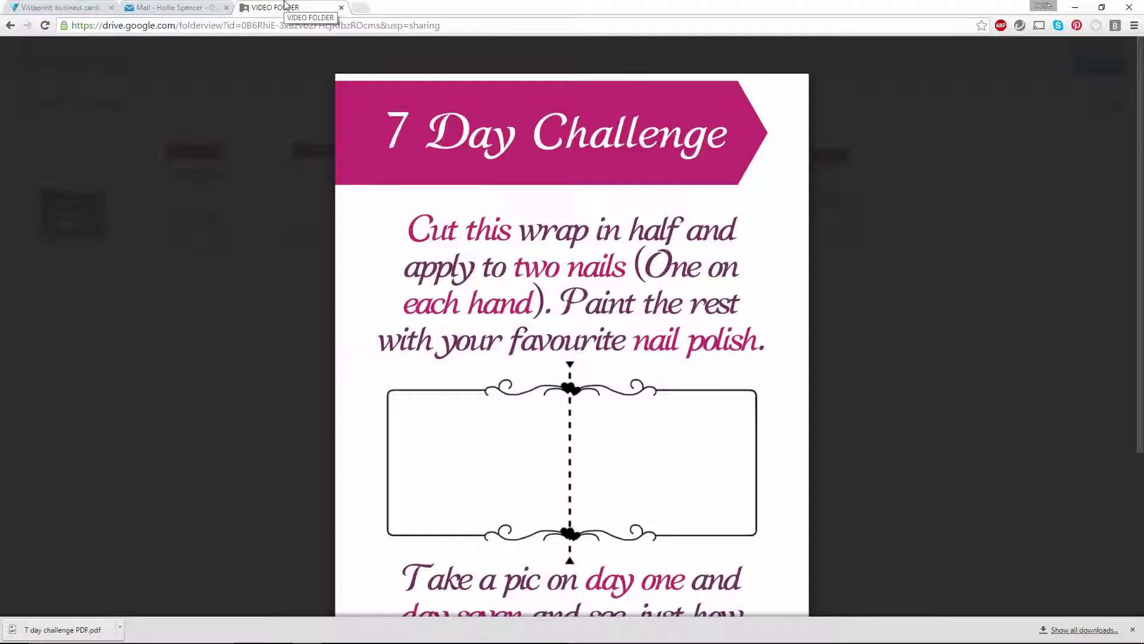
click(84, 7)
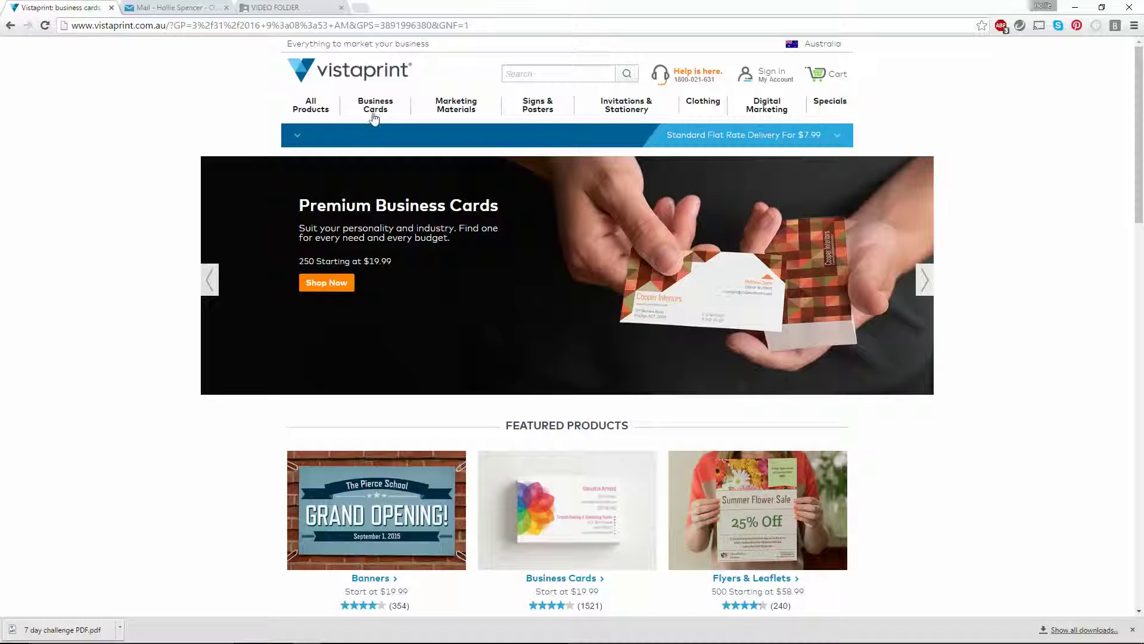
Start a horizontal Premium Business Card using your own complete design
mouse_move(374, 114)
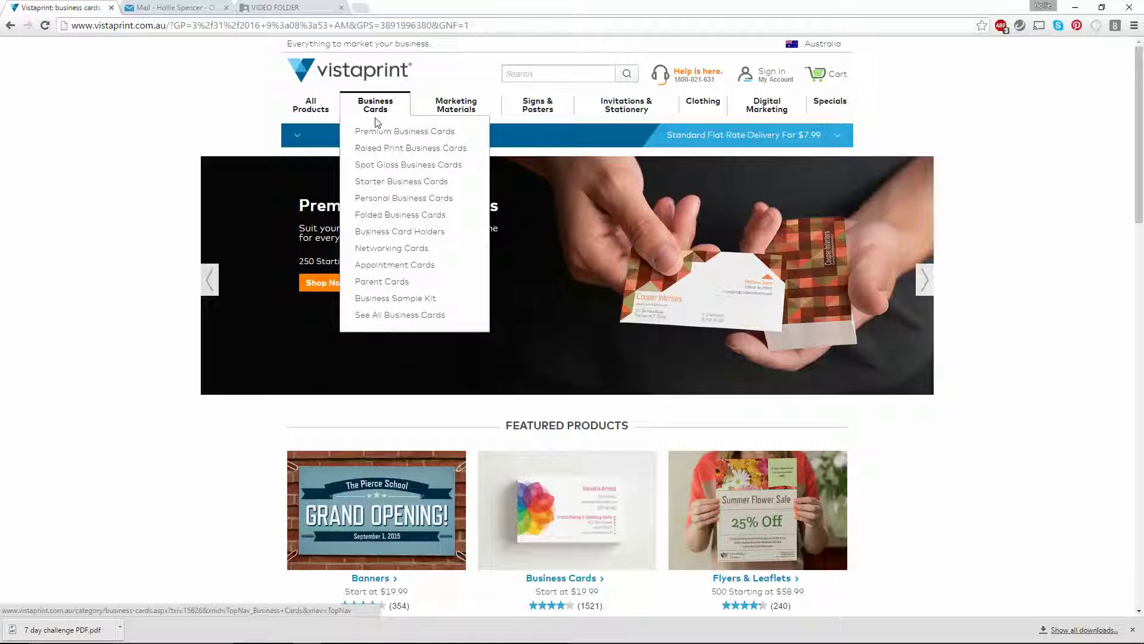
click(421, 132)
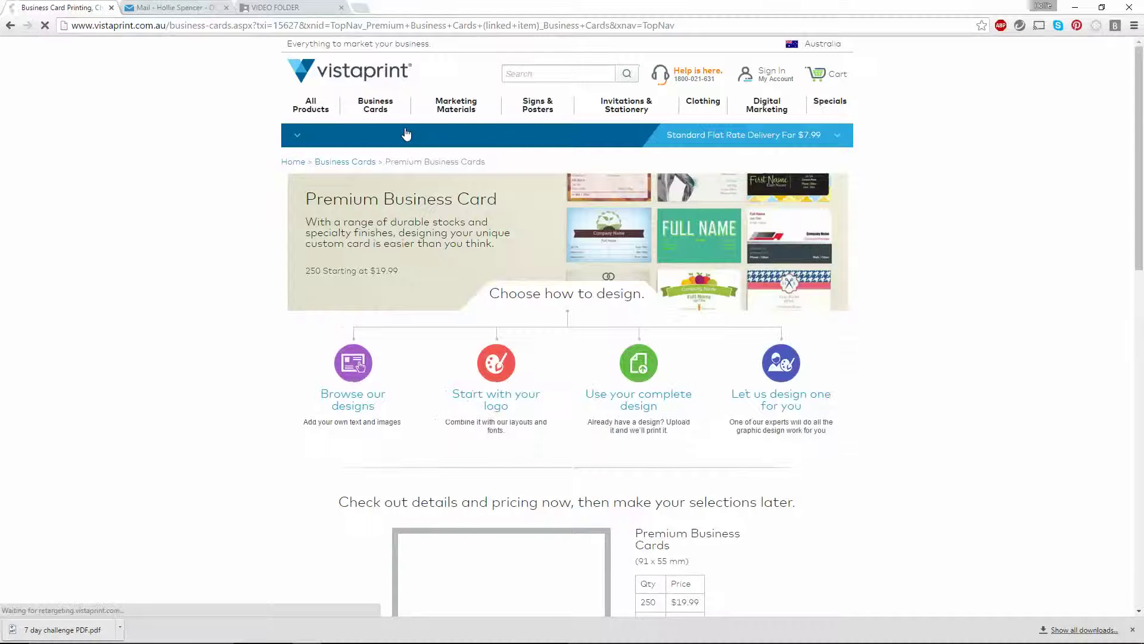
scroll(256, 410, down, 3)
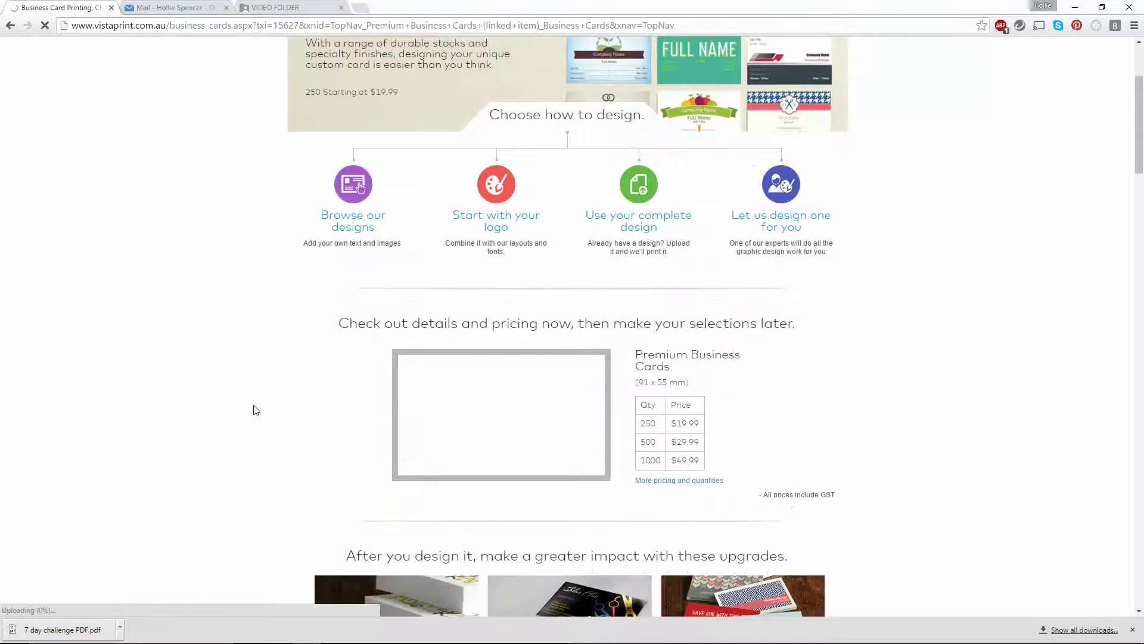
scroll(788, 349, up, 1)
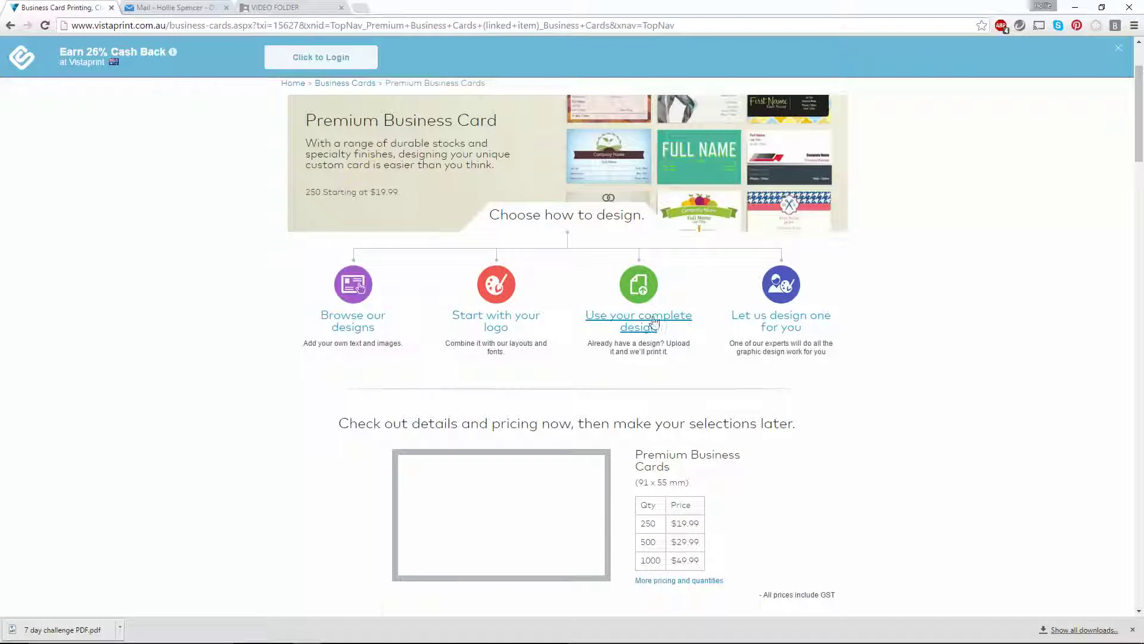
click(635, 330)
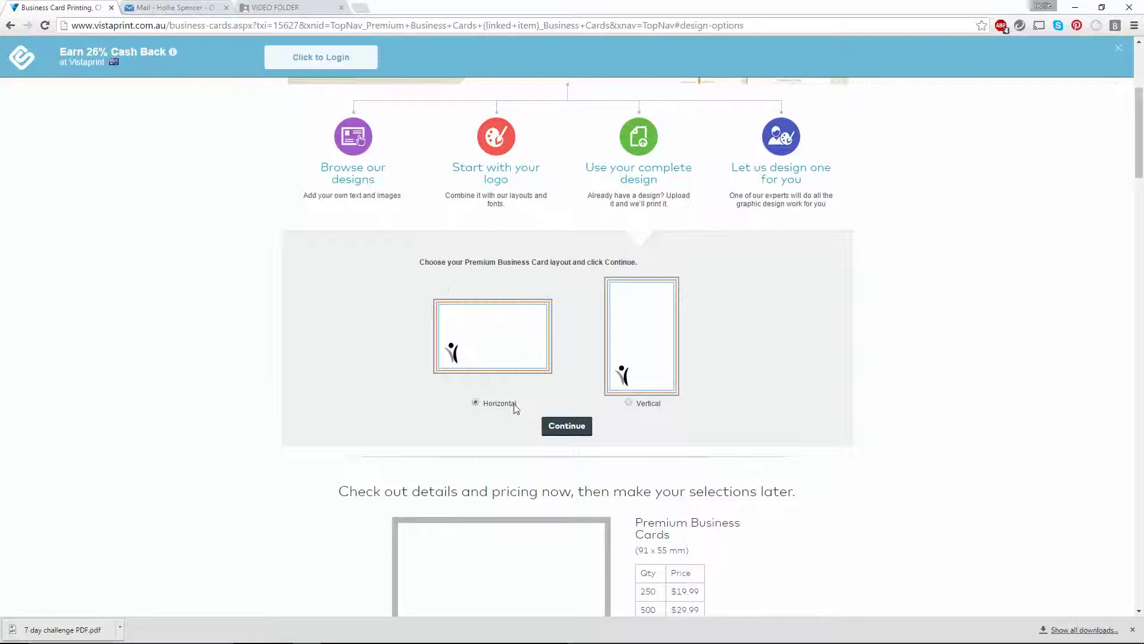
click(575, 432)
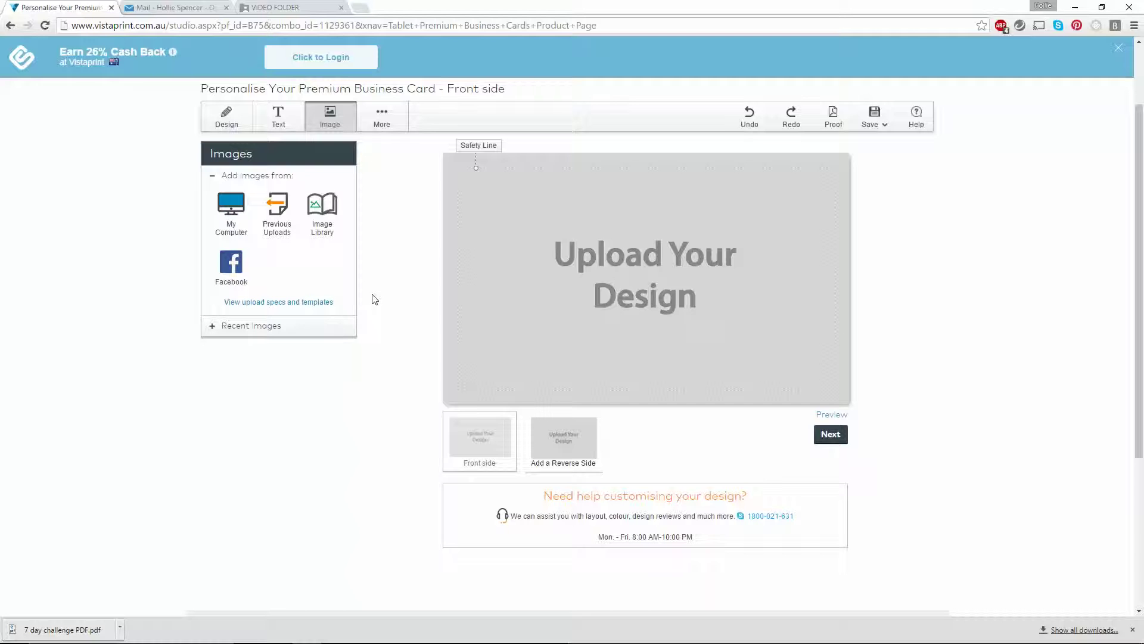
Upload Business Card 2 JPEG from Business Card Horizontal as the card front and preview it
click(234, 232)
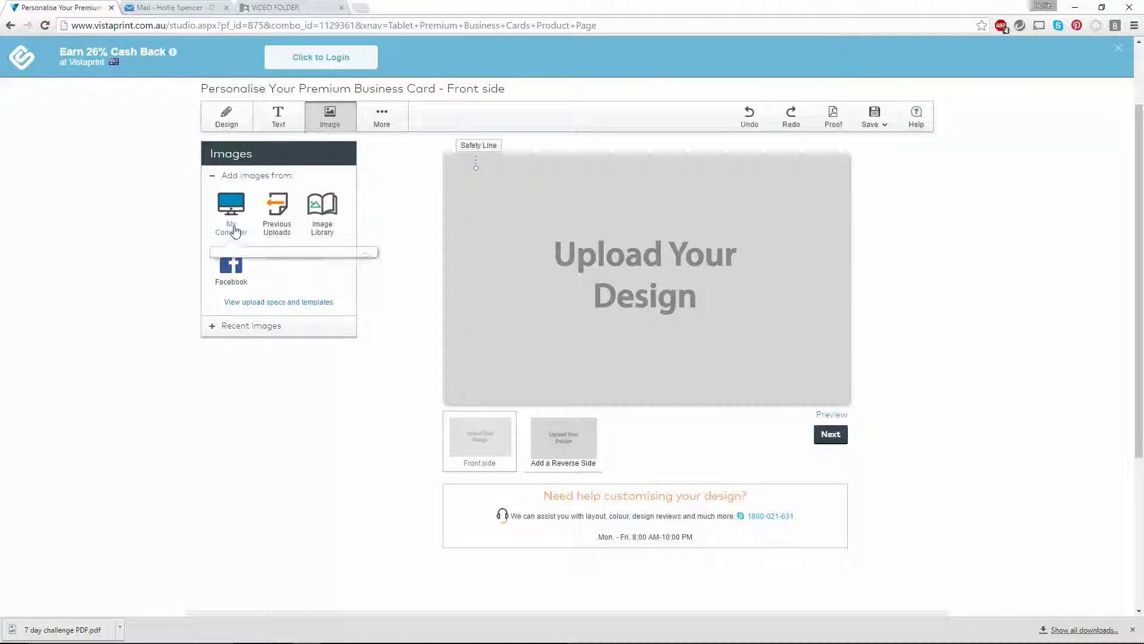
click(254, 286)
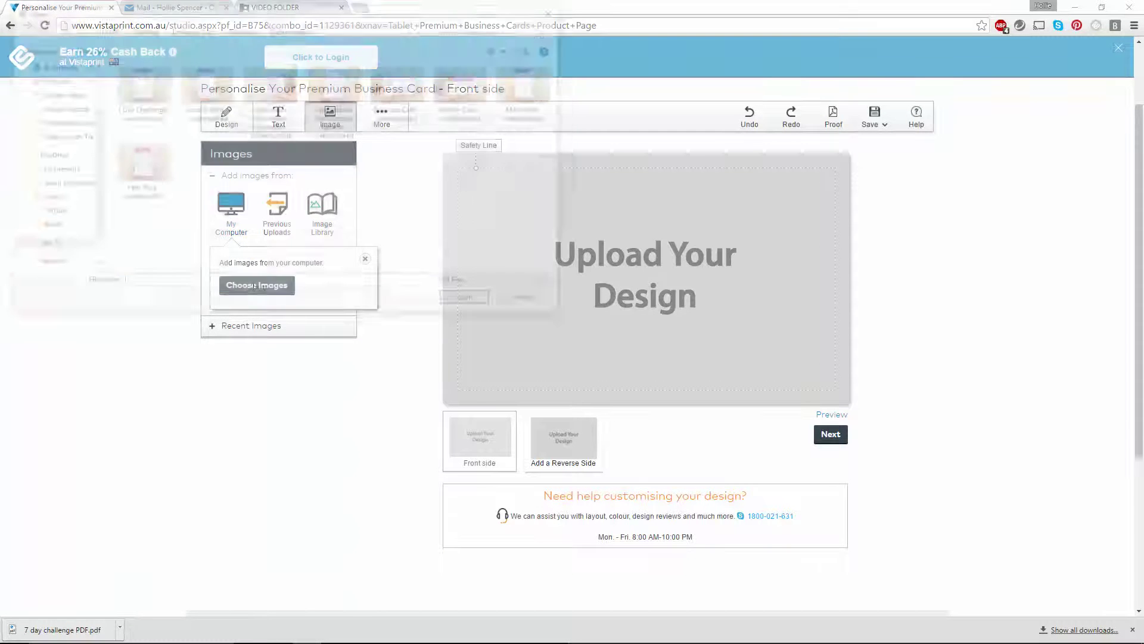
click(192, 29)
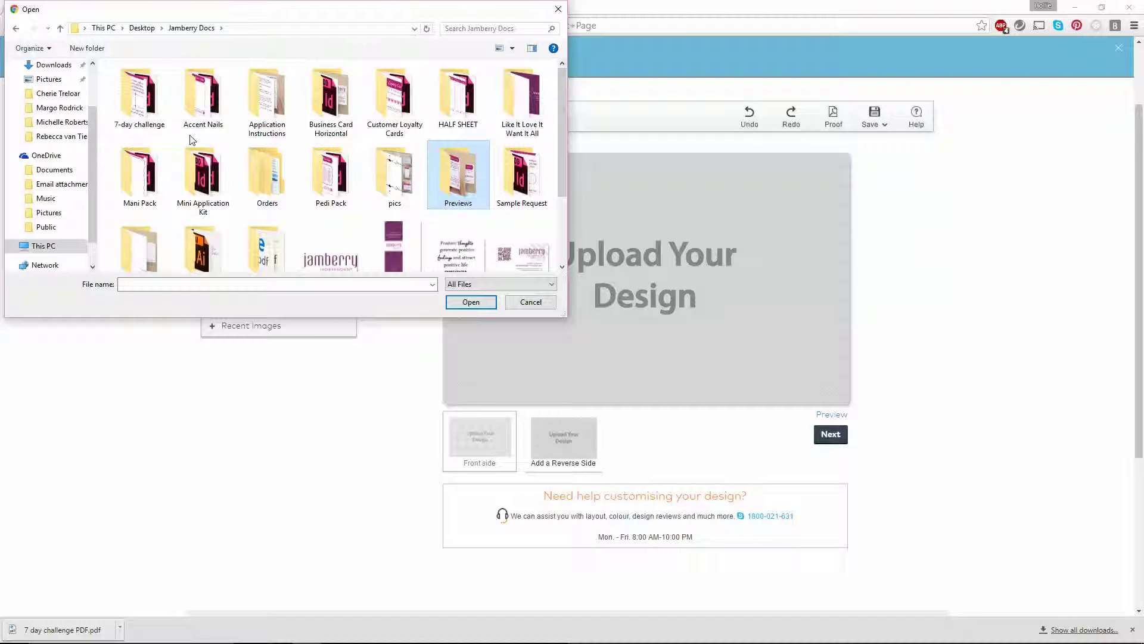
double_click(343, 111)
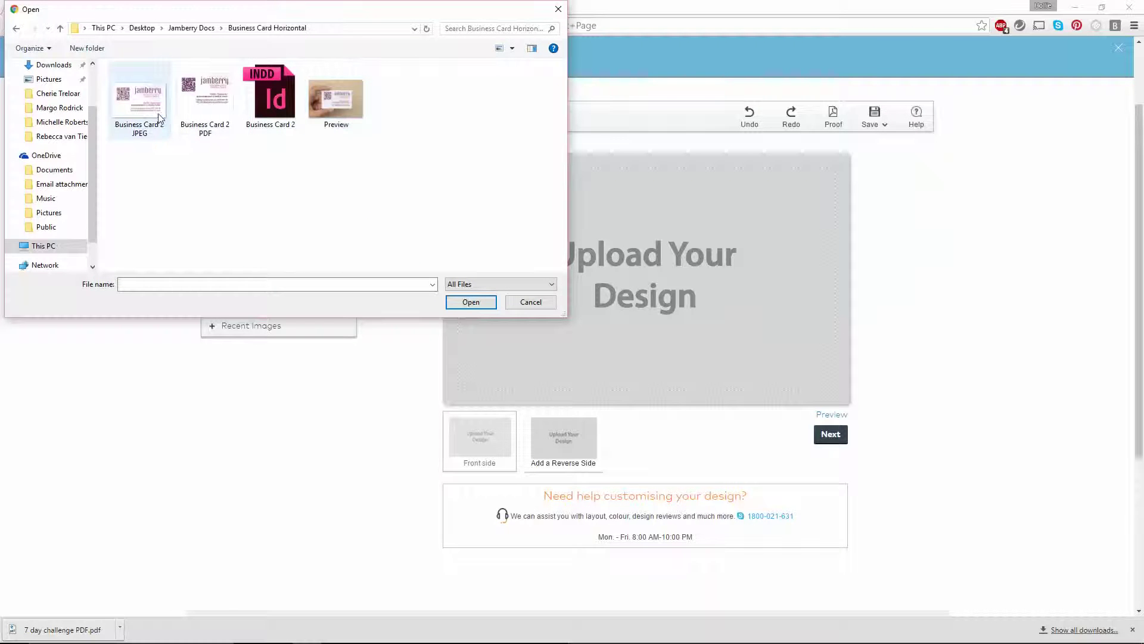
click(155, 119)
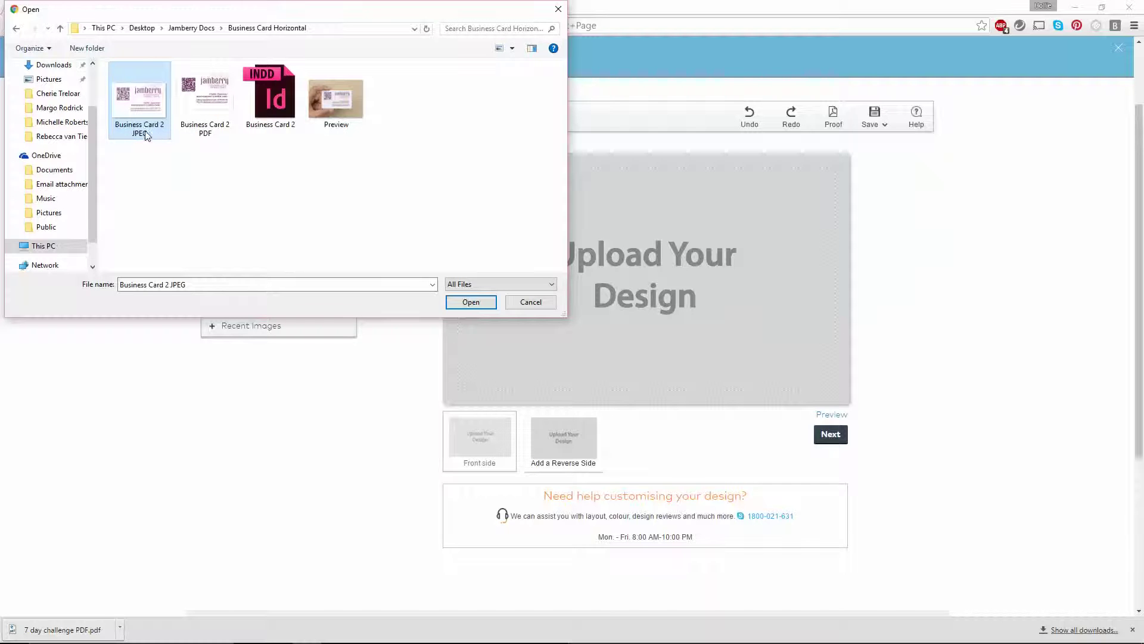
click(470, 302)
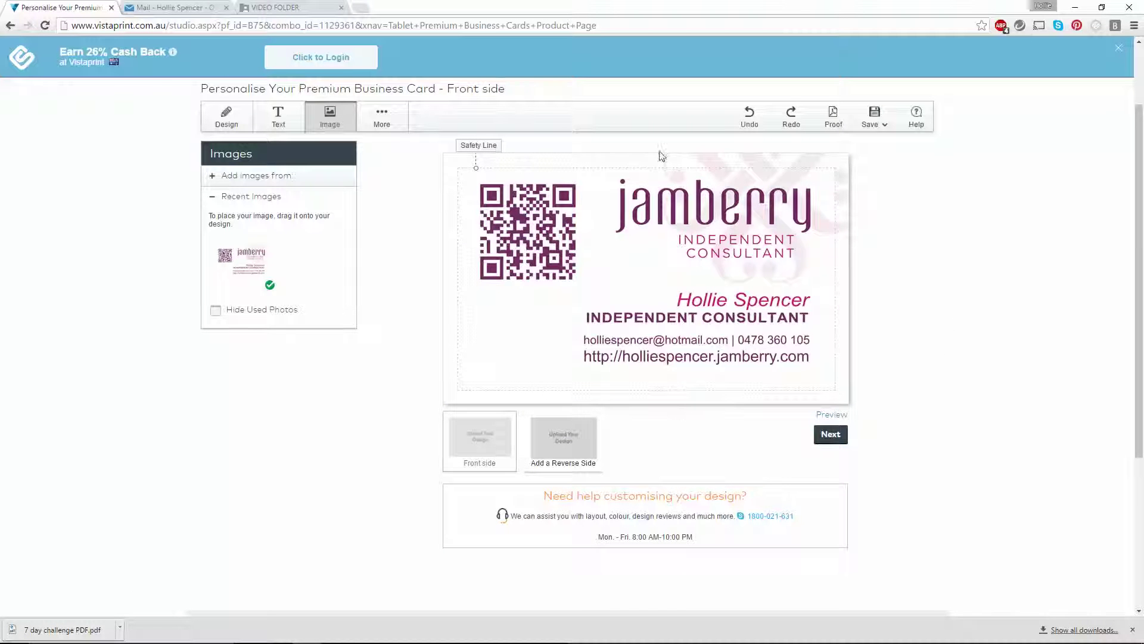
click(830, 415)
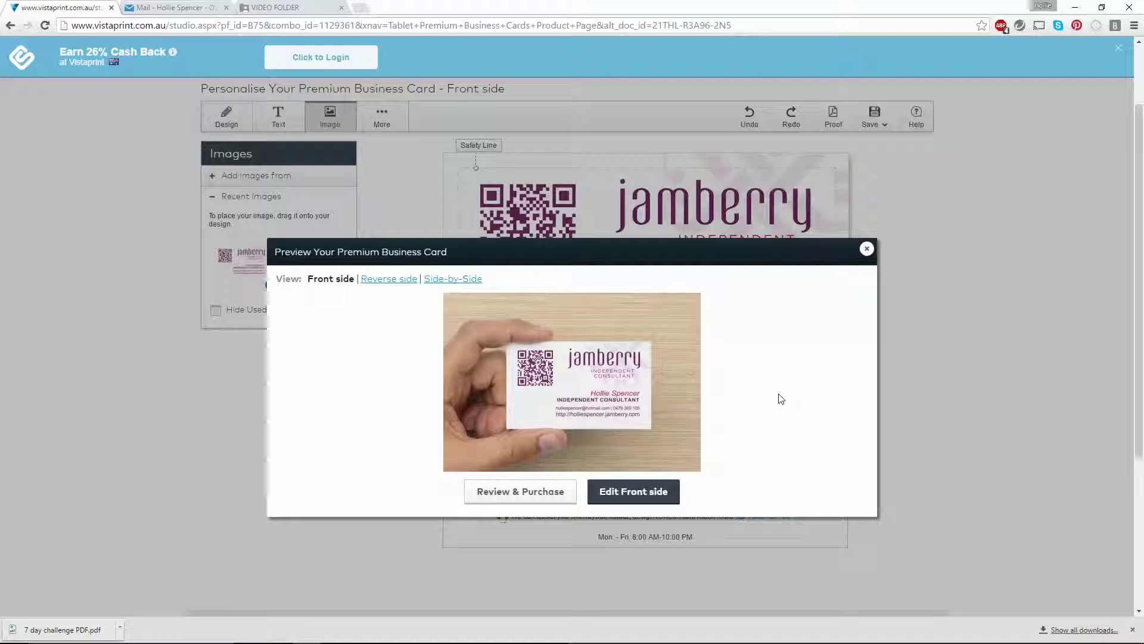
click(866, 248)
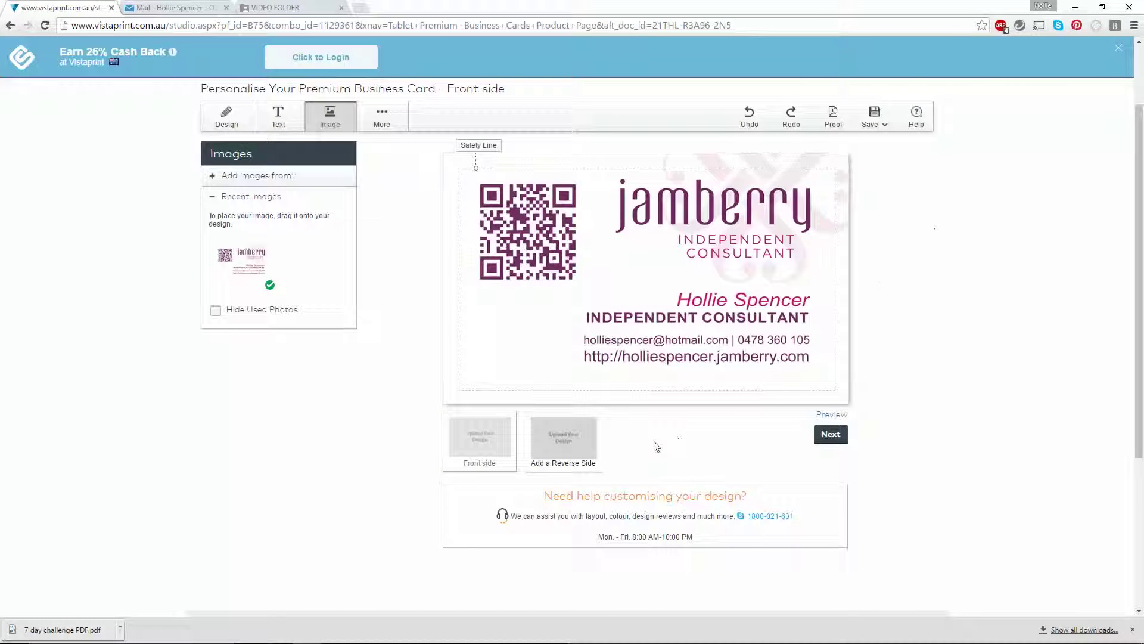
Add a Full-Colour reverse side and clear the front design from recent images
click(542, 462)
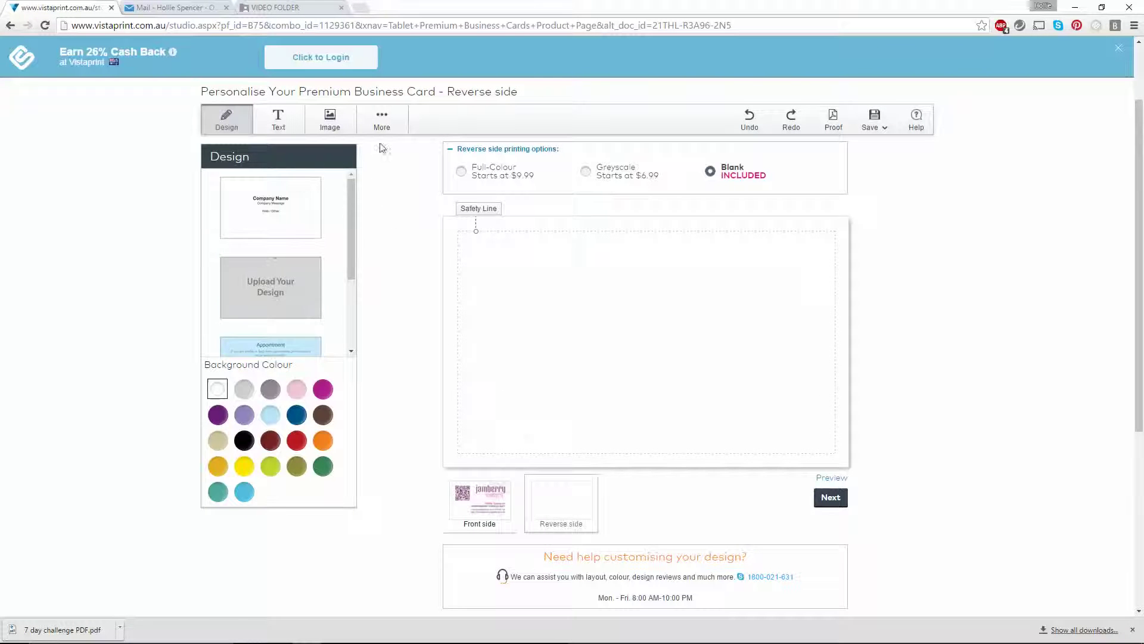
click(478, 179)
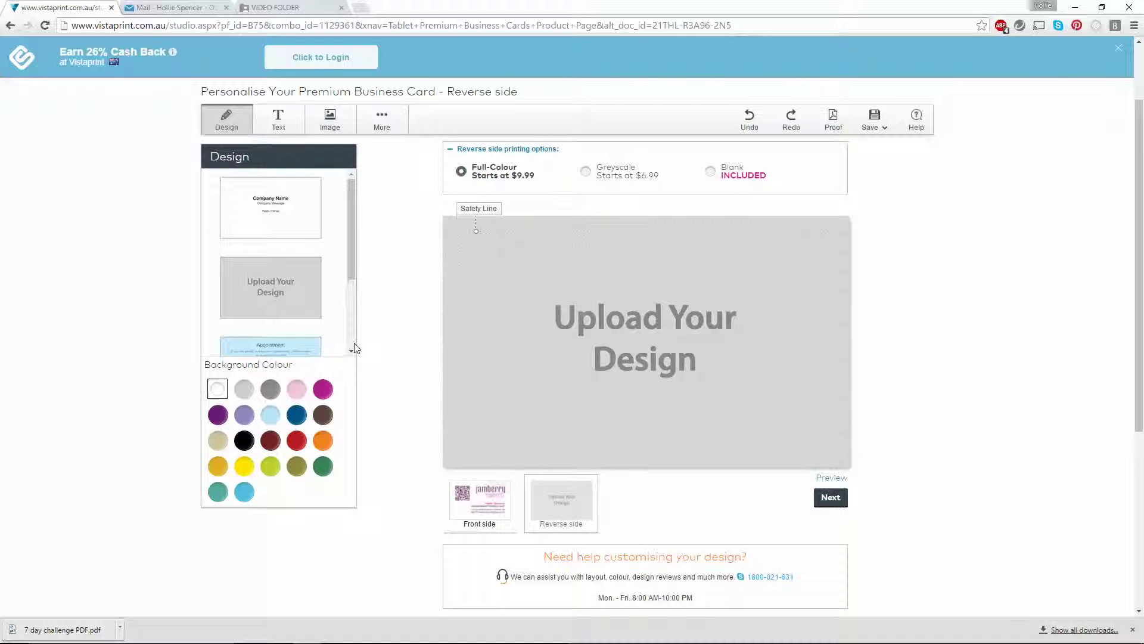
click(334, 119)
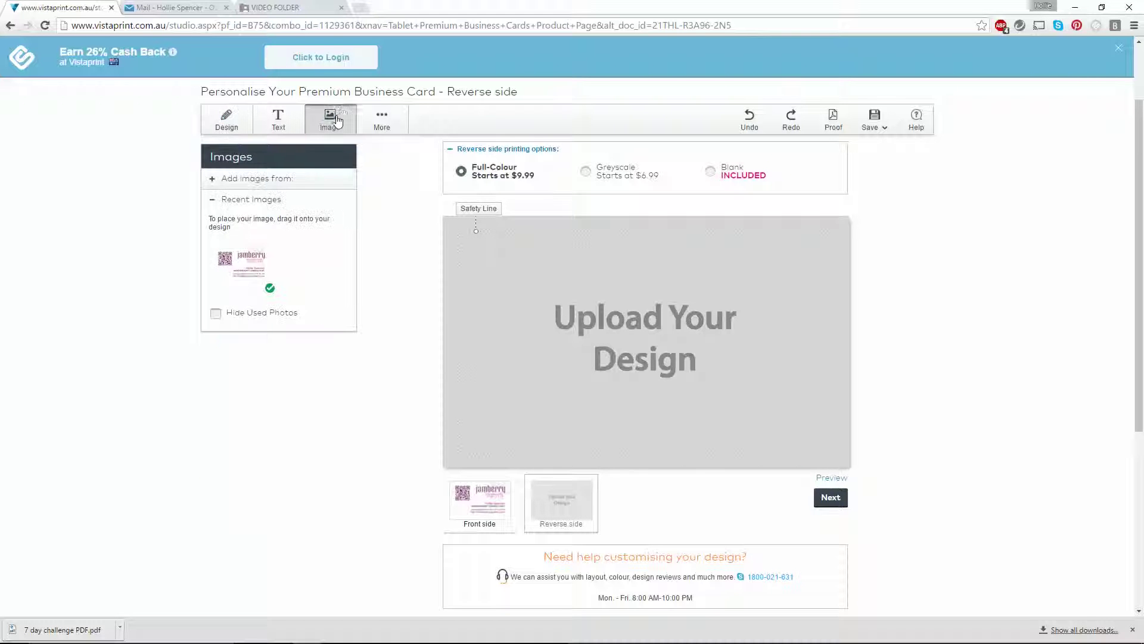
mouse_move(235, 245)
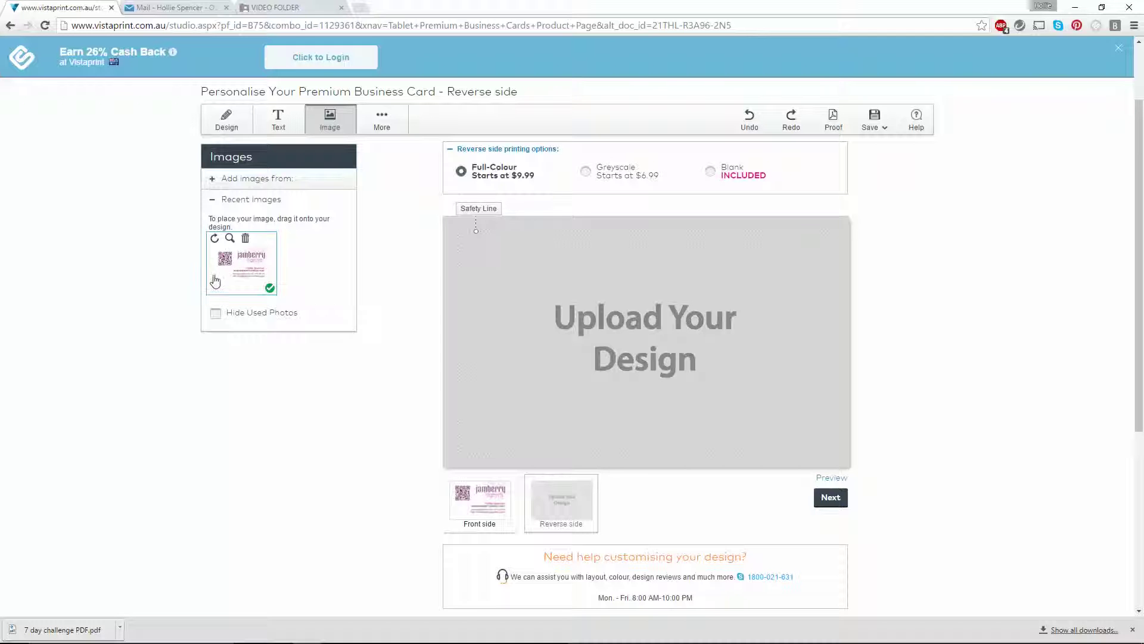
click(245, 238)
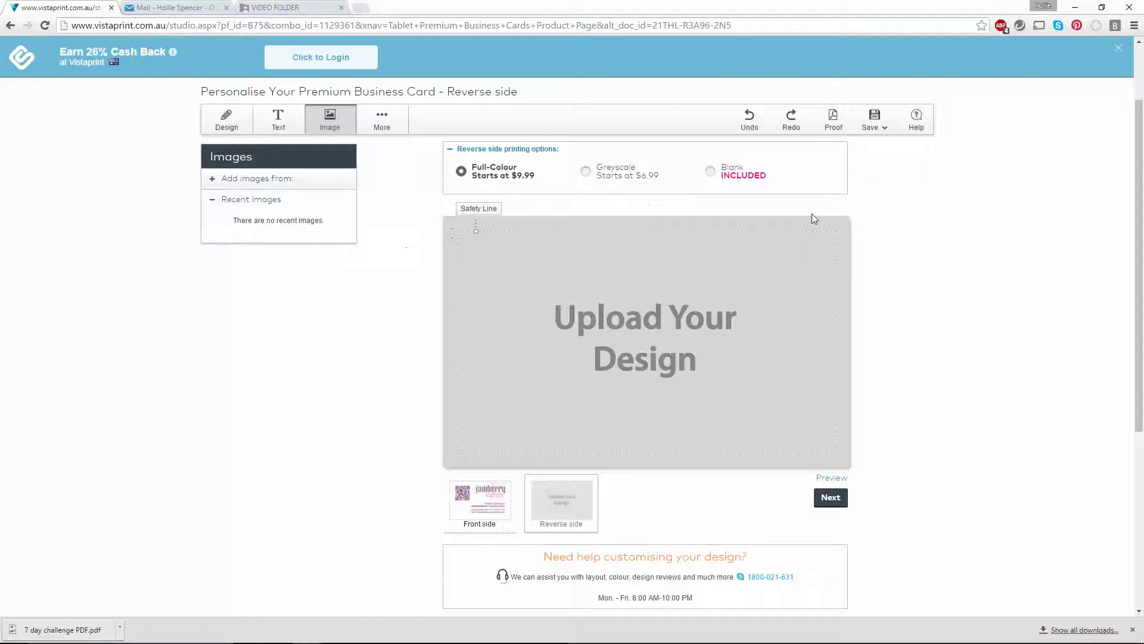
click(246, 180)
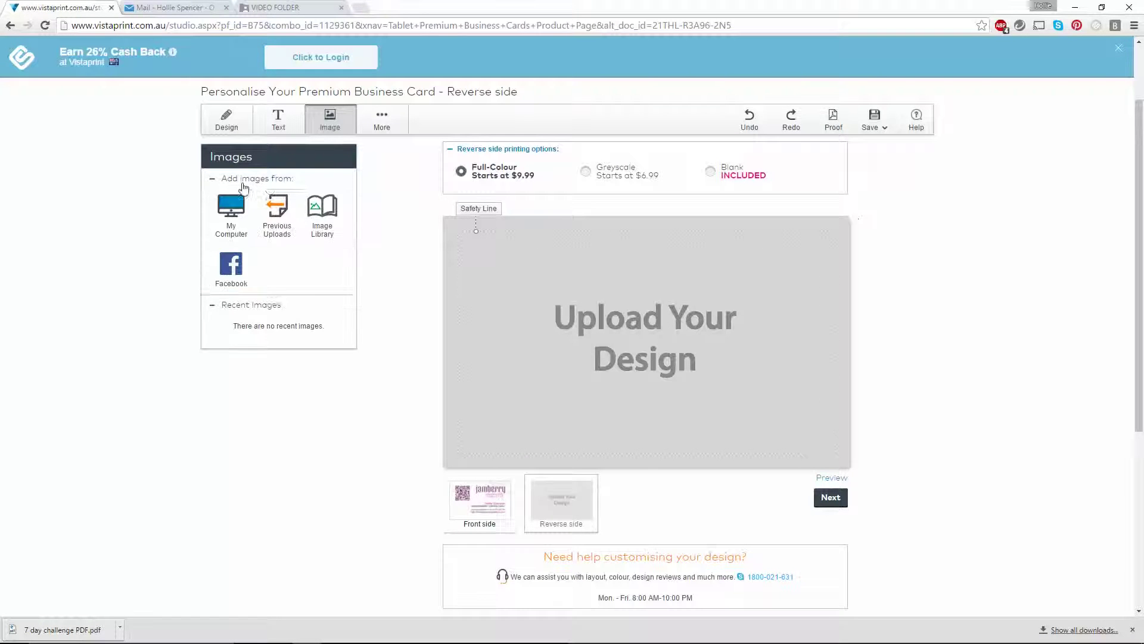
Upload 'Back of BC - App Instructions' JPG from Application Instructions to the reverse side
click(231, 215)
click(268, 289)
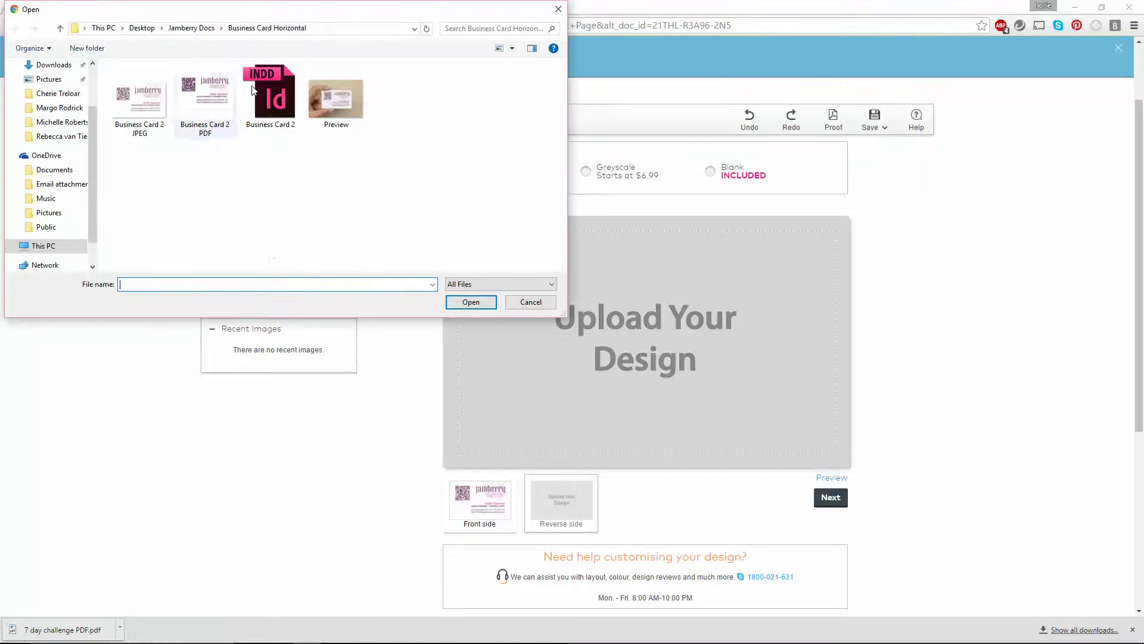
click(192, 28)
double_click(265, 102)
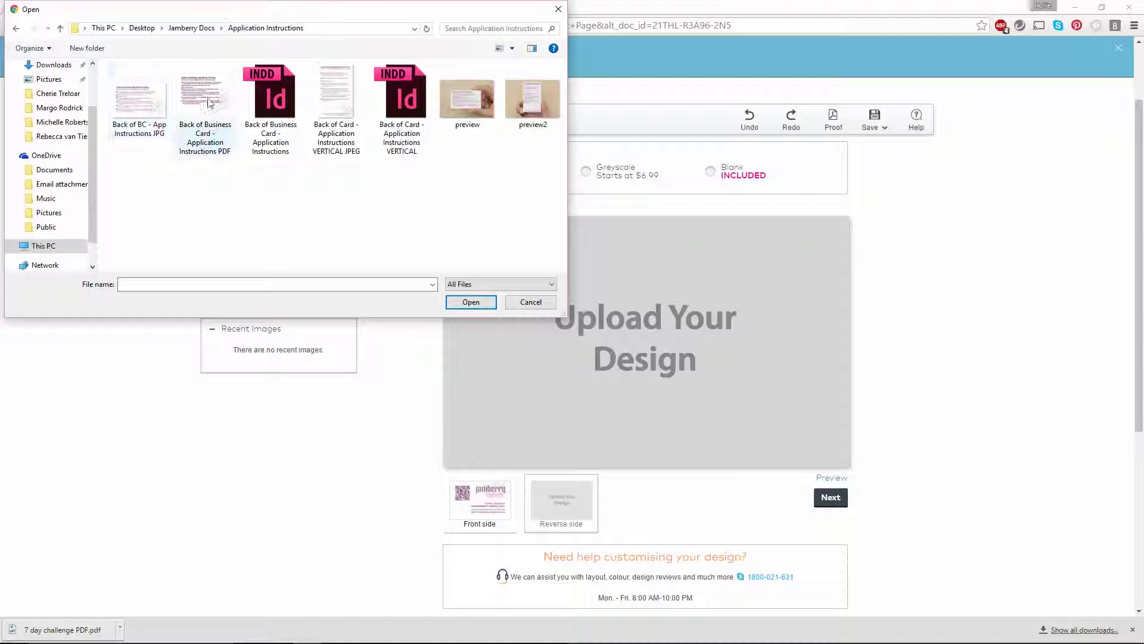
click(143, 111)
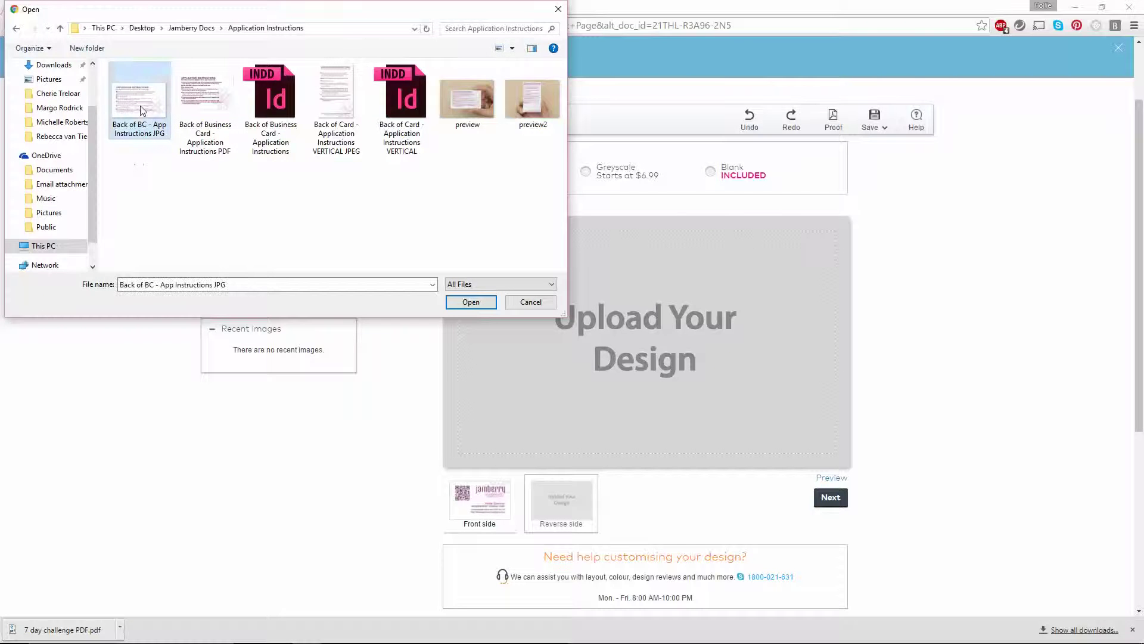
click(470, 302)
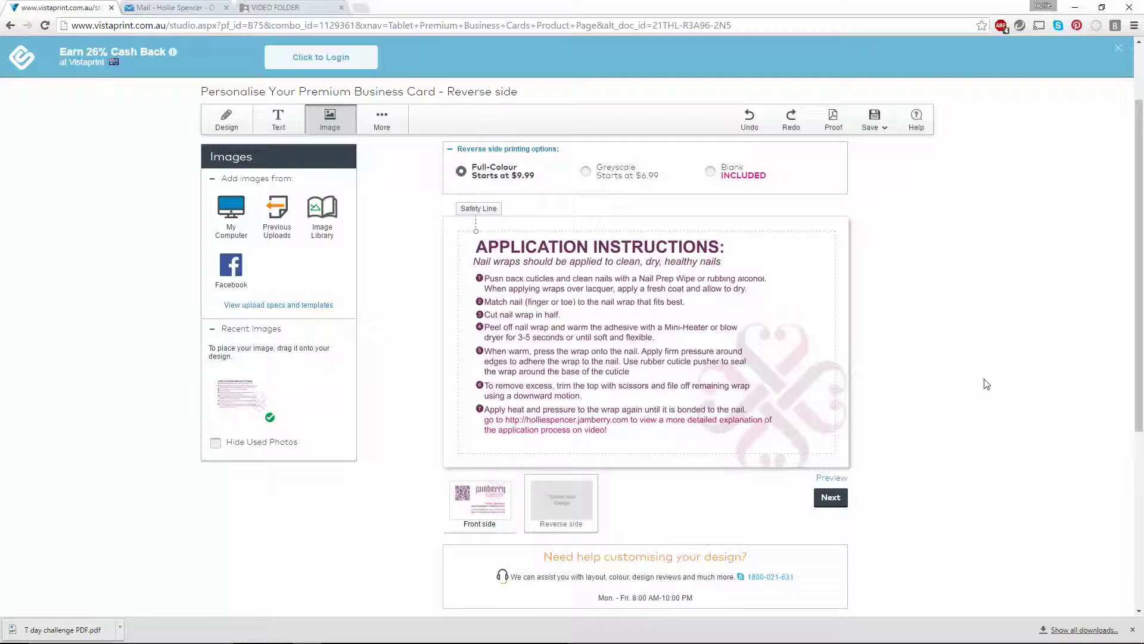
Preview the card's reverse and side-by-side views, then save and continue to review
click(832, 477)
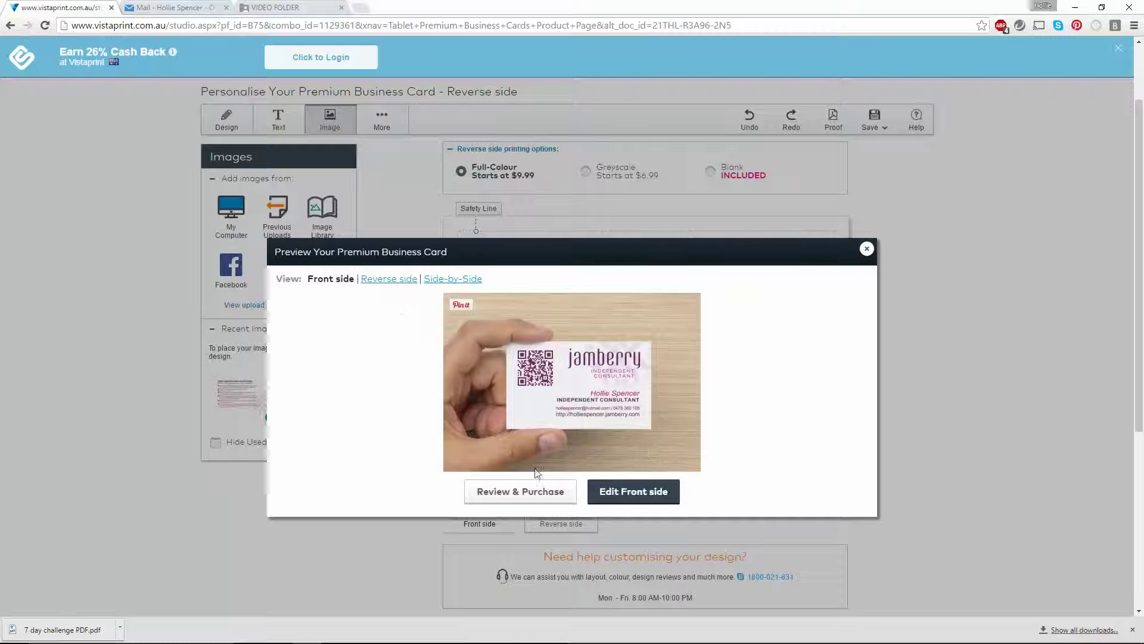
click(384, 280)
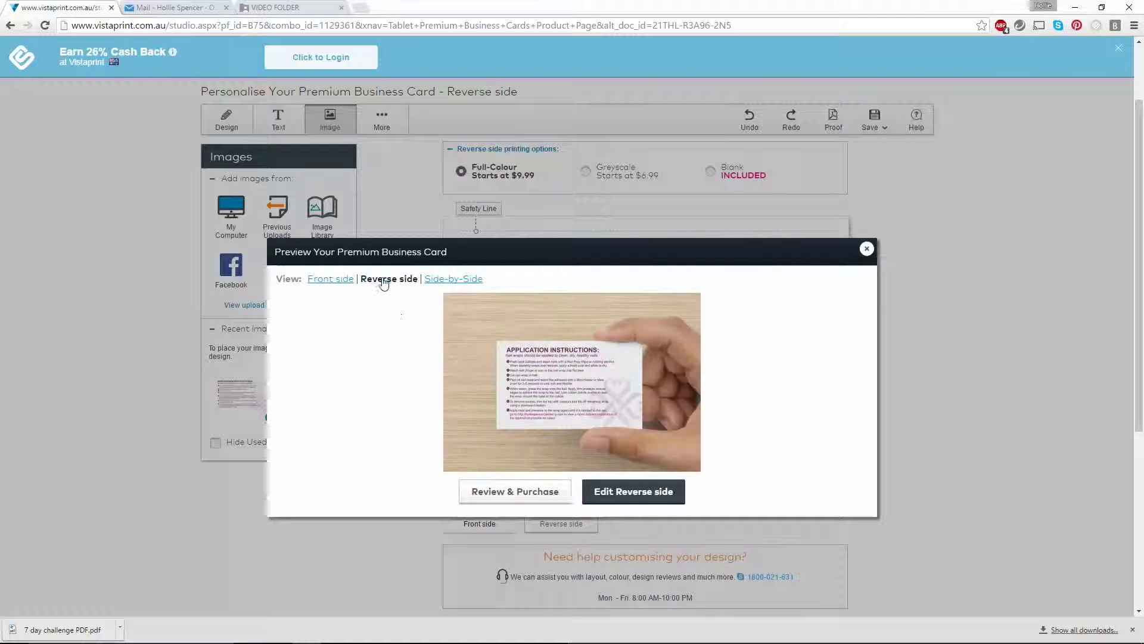
click(456, 279)
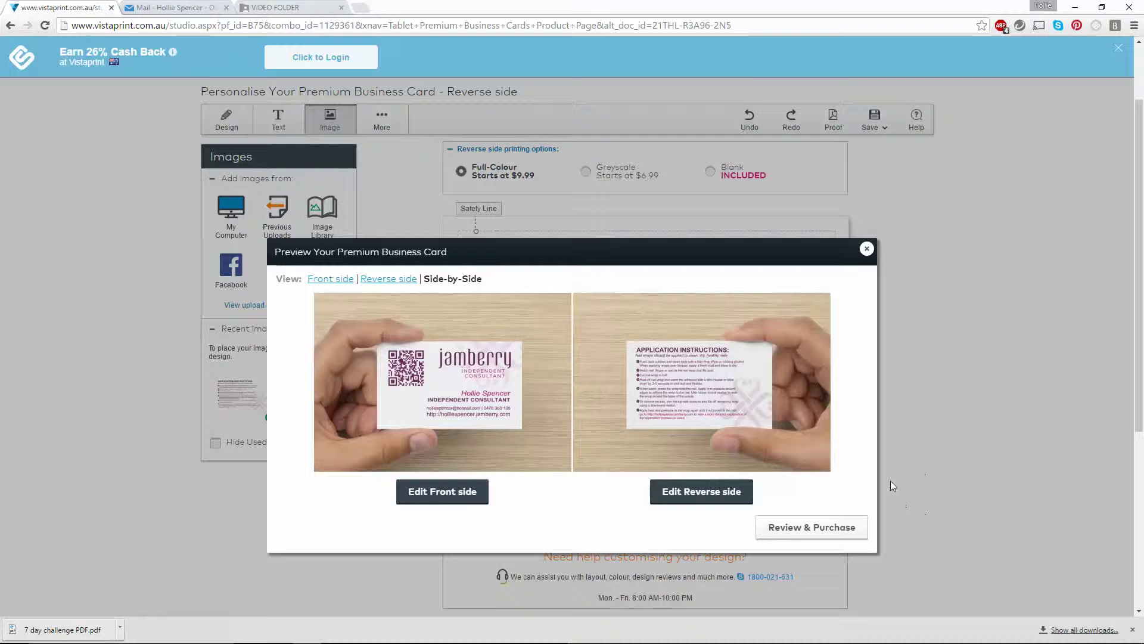
click(867, 249)
scroll(945, 422, down, 4)
scroll(860, 411, up, 2)
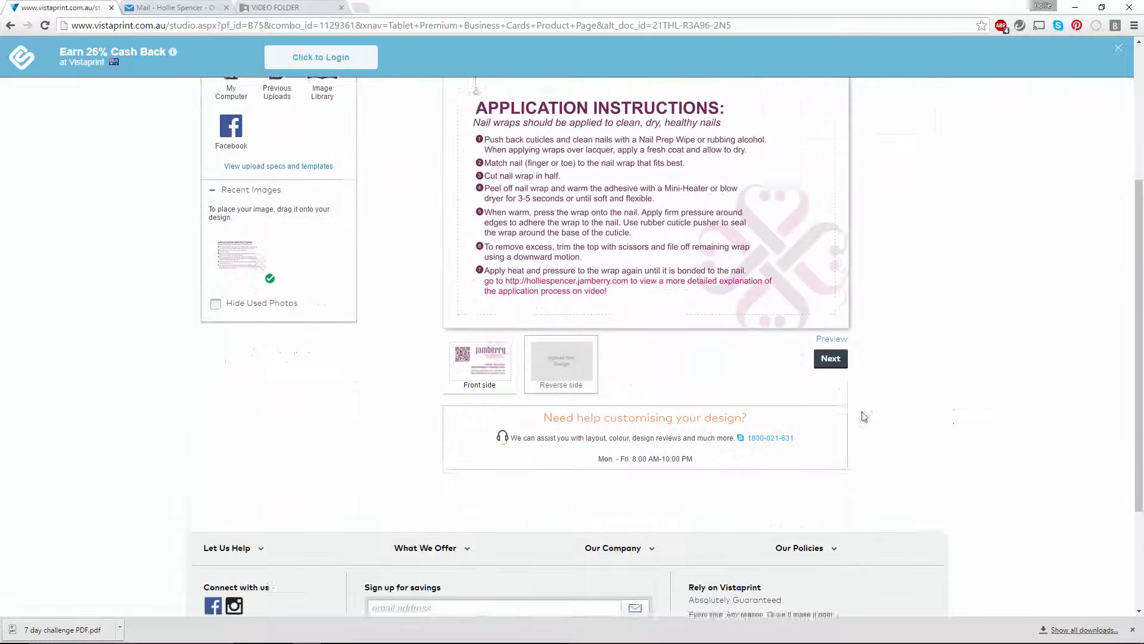
click(826, 385)
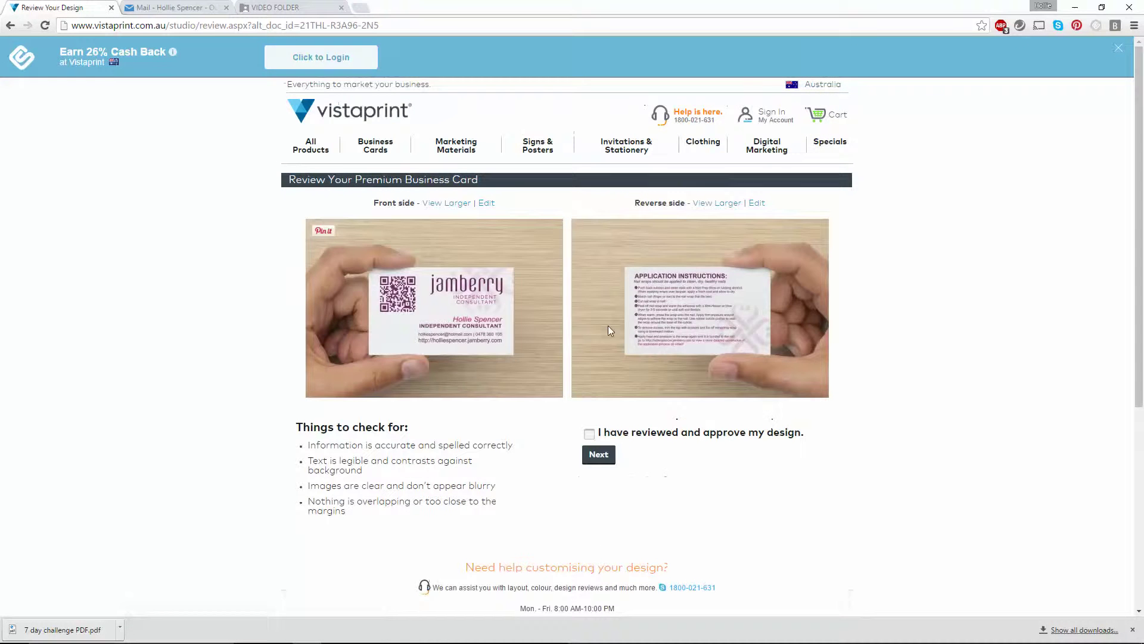
Inspect the enlarged front side, approve the design and continue to ordering options
click(446, 203)
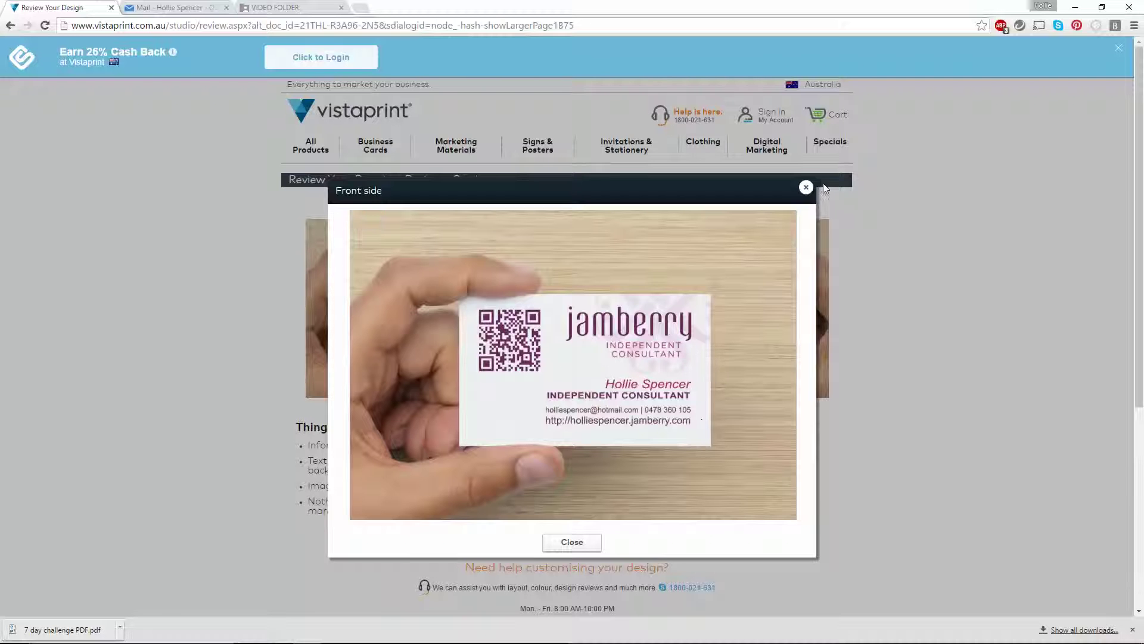
click(806, 186)
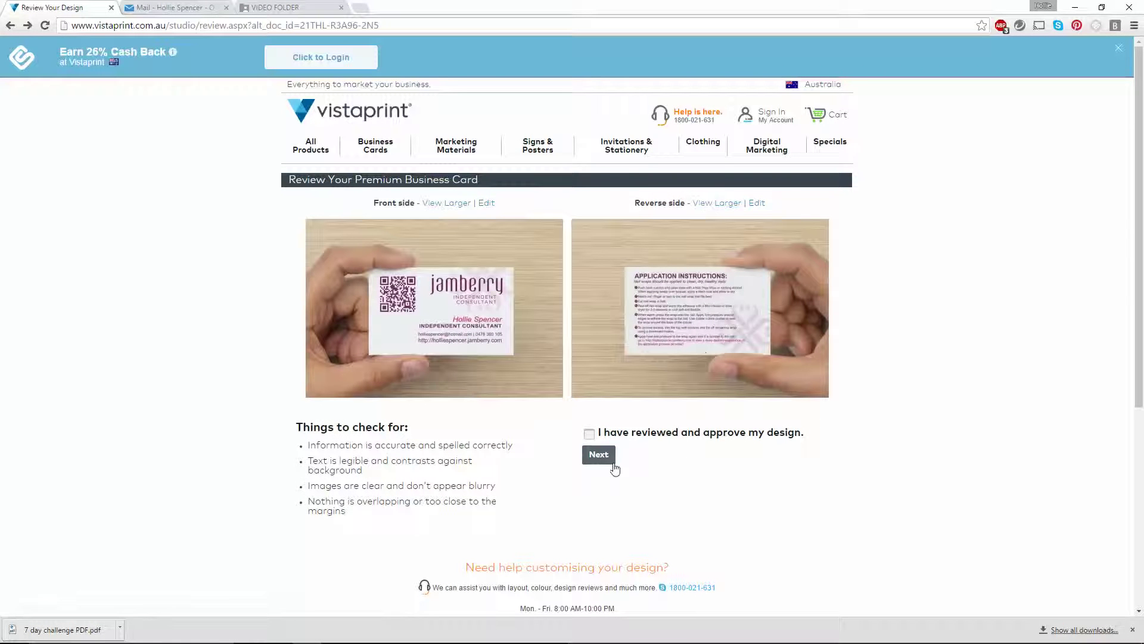
click(589, 434)
click(601, 454)
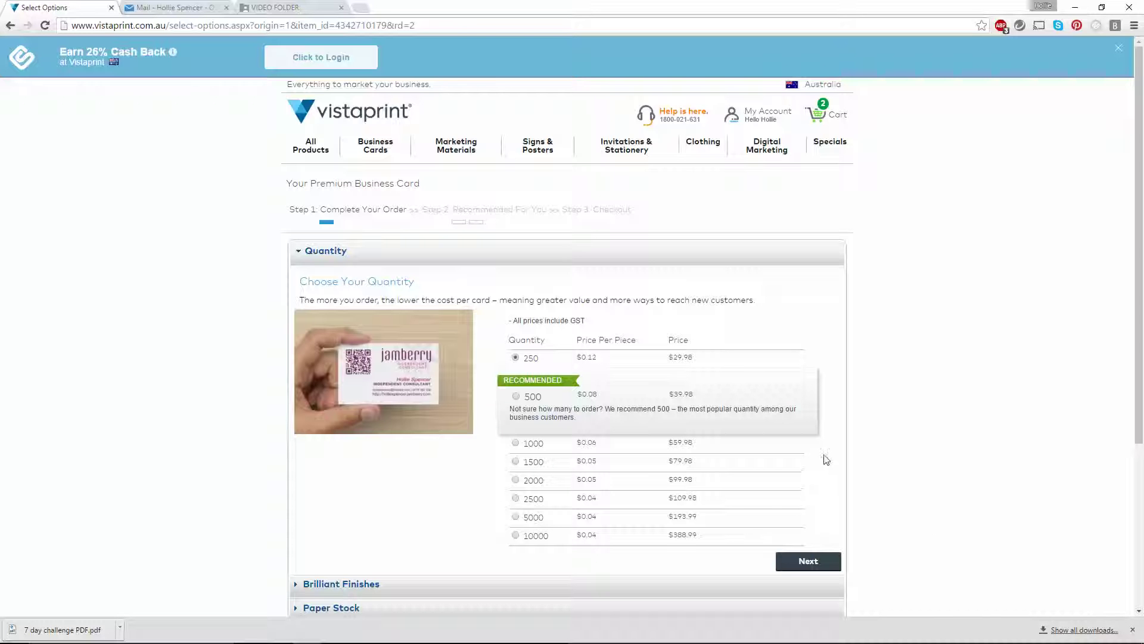
Keep 250 cards, skip brilliant finish, and choose Premium Glossy paper stock
scroll(876, 401, down, 1)
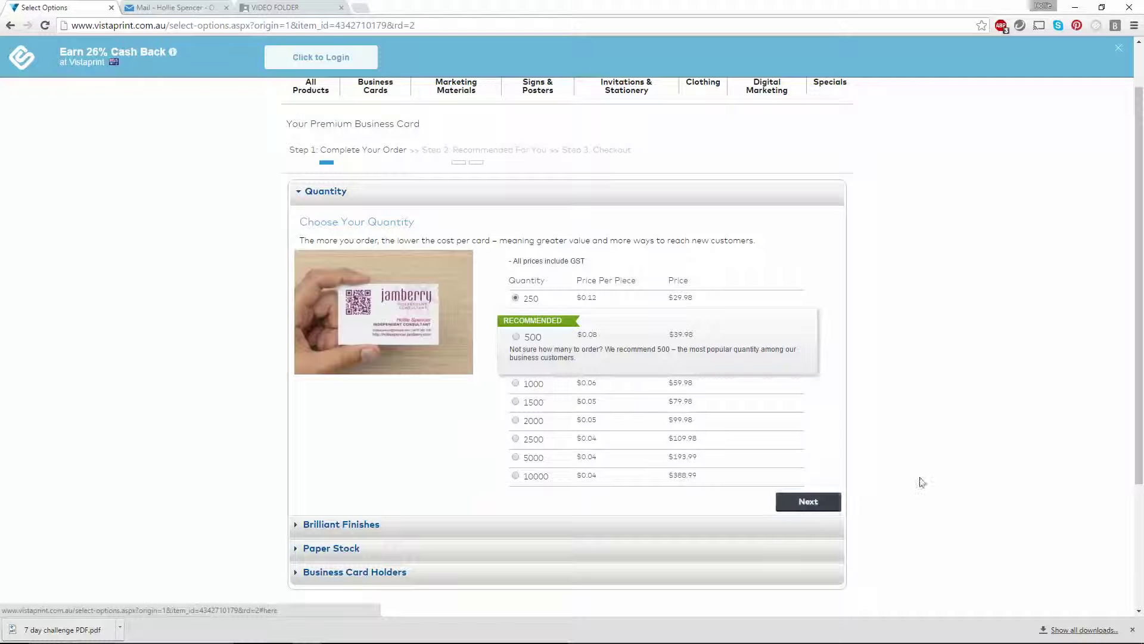
click(817, 499)
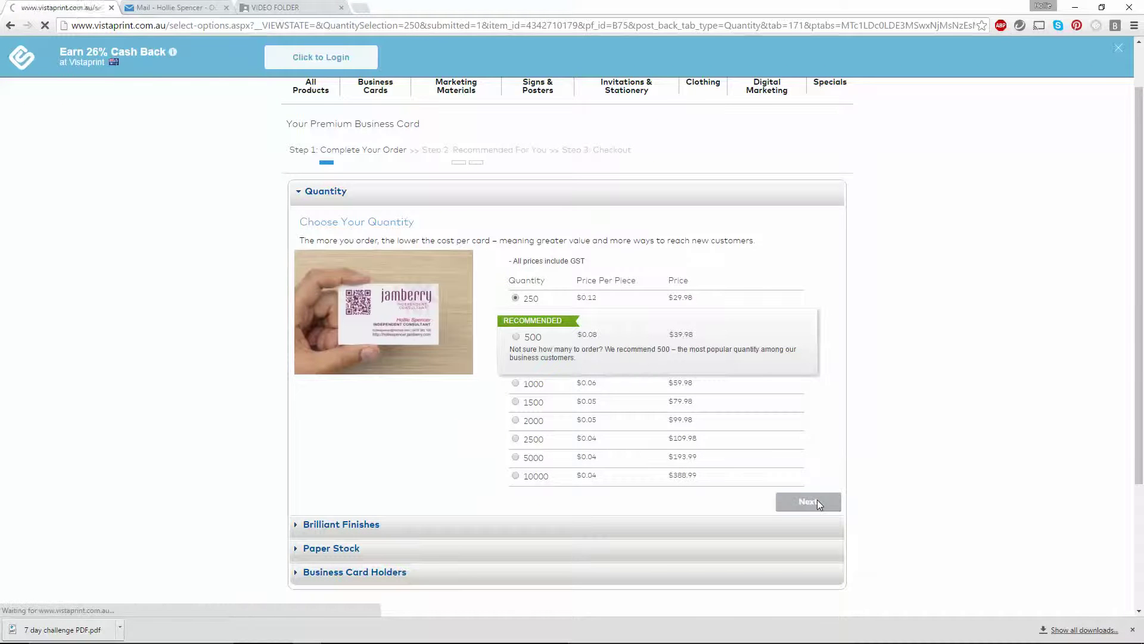
scroll(817, 503, down, 5)
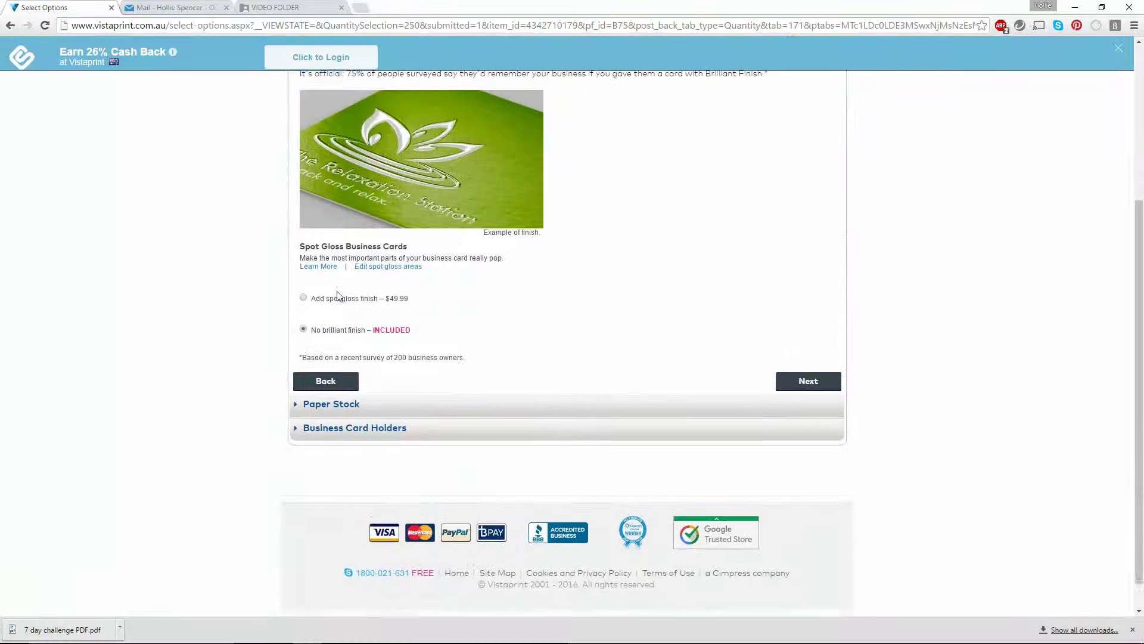
click(808, 387)
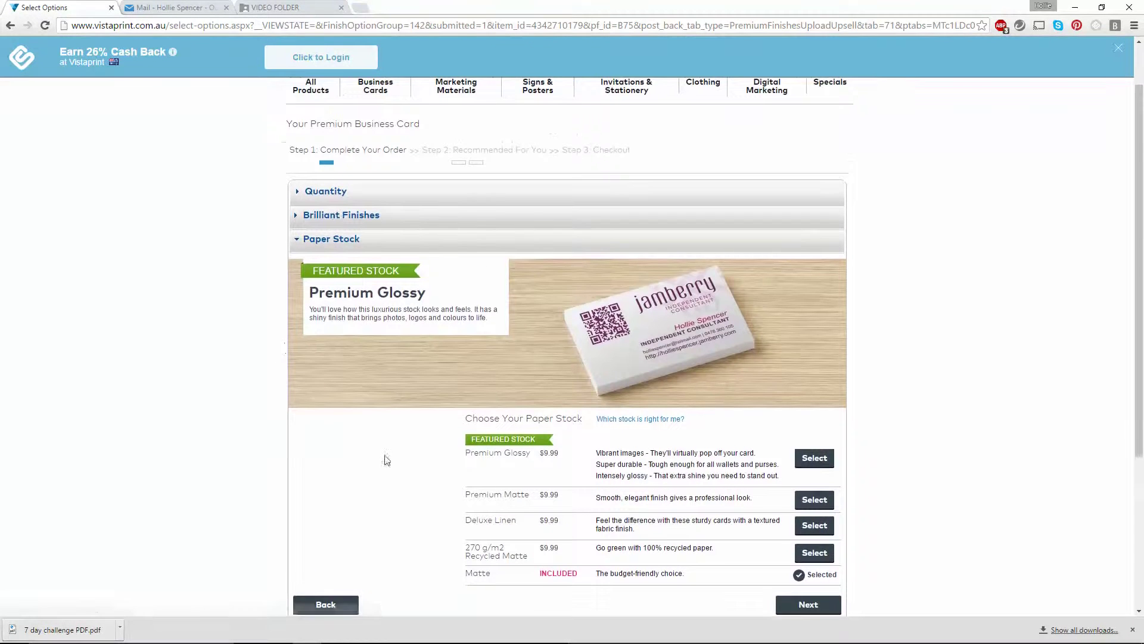
scroll(471, 485, down, 4)
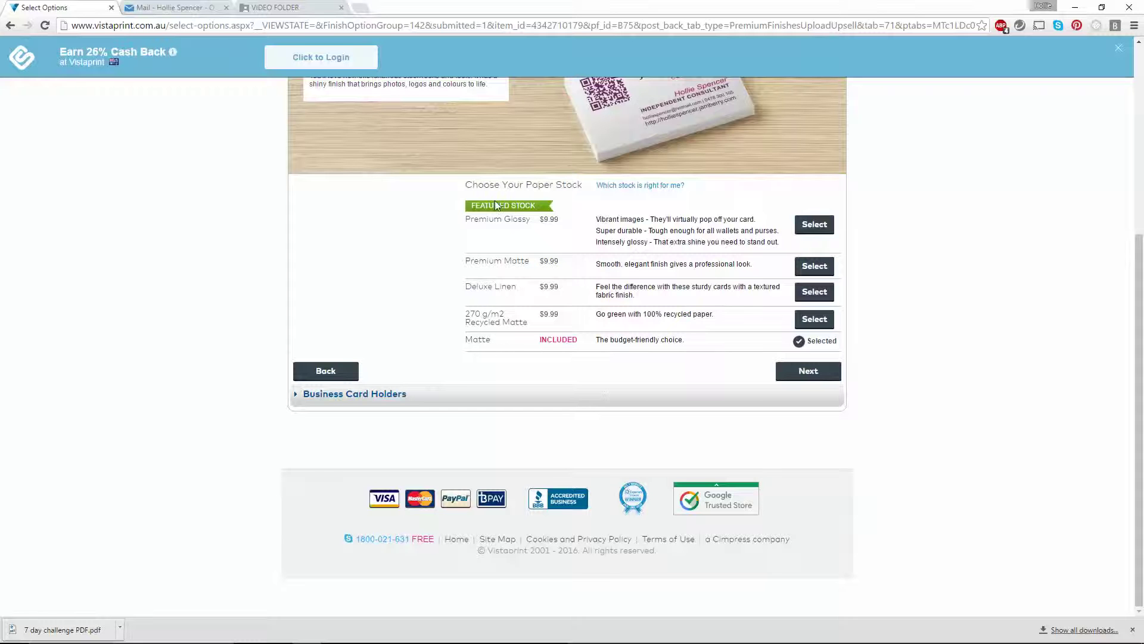
click(820, 229)
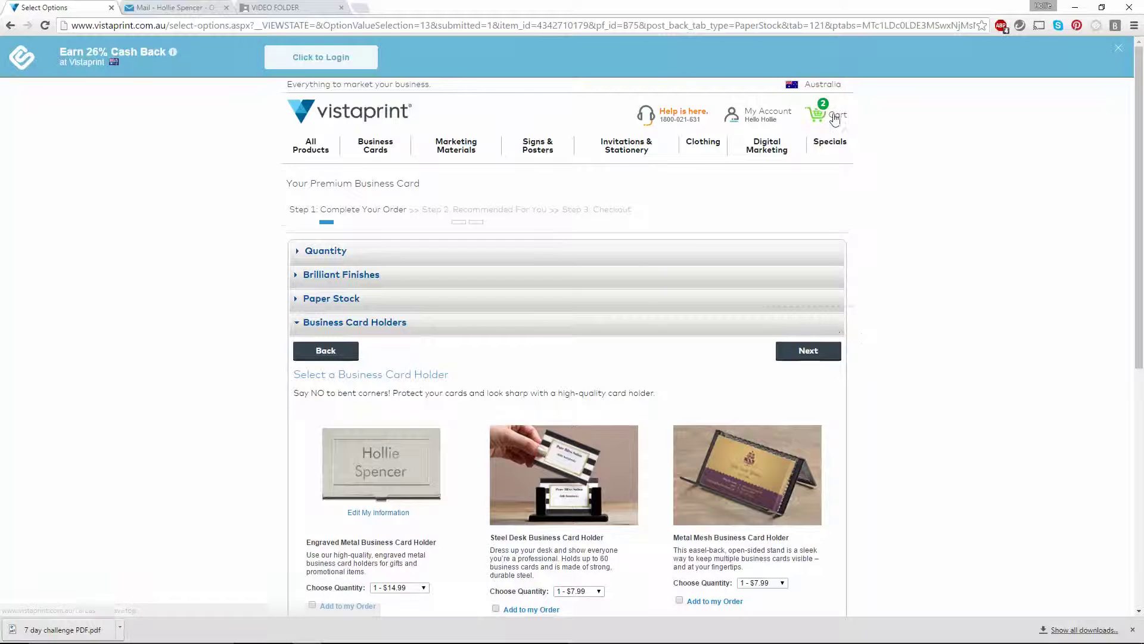
Open the full cart and review the 250 Premium Business Cards totalling $39.97
mouse_move(835, 119)
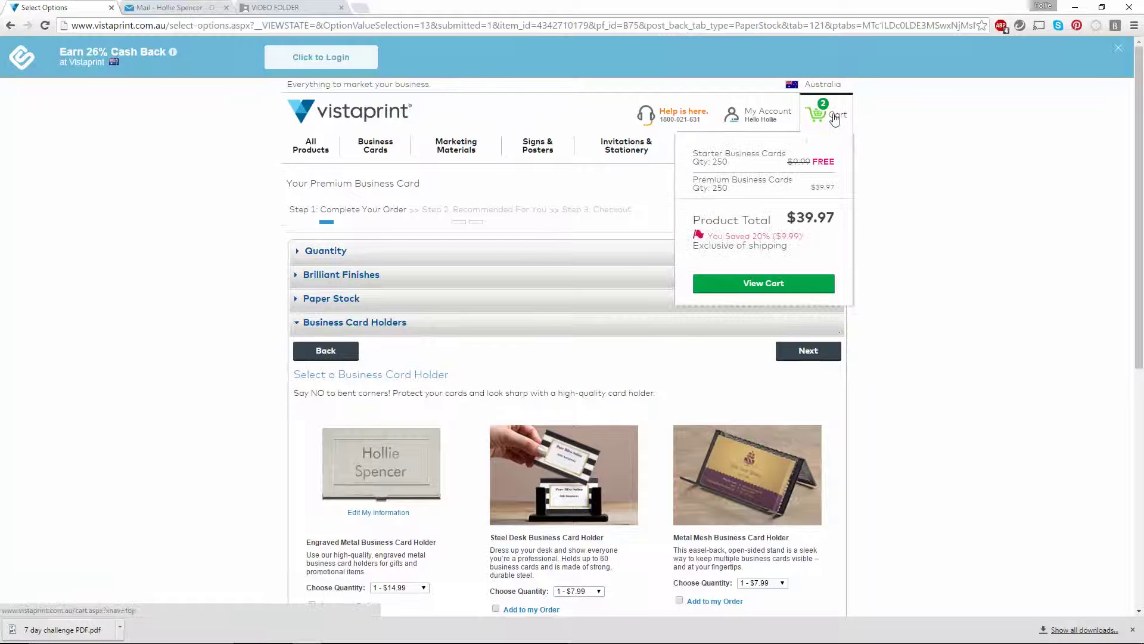
click(755, 286)
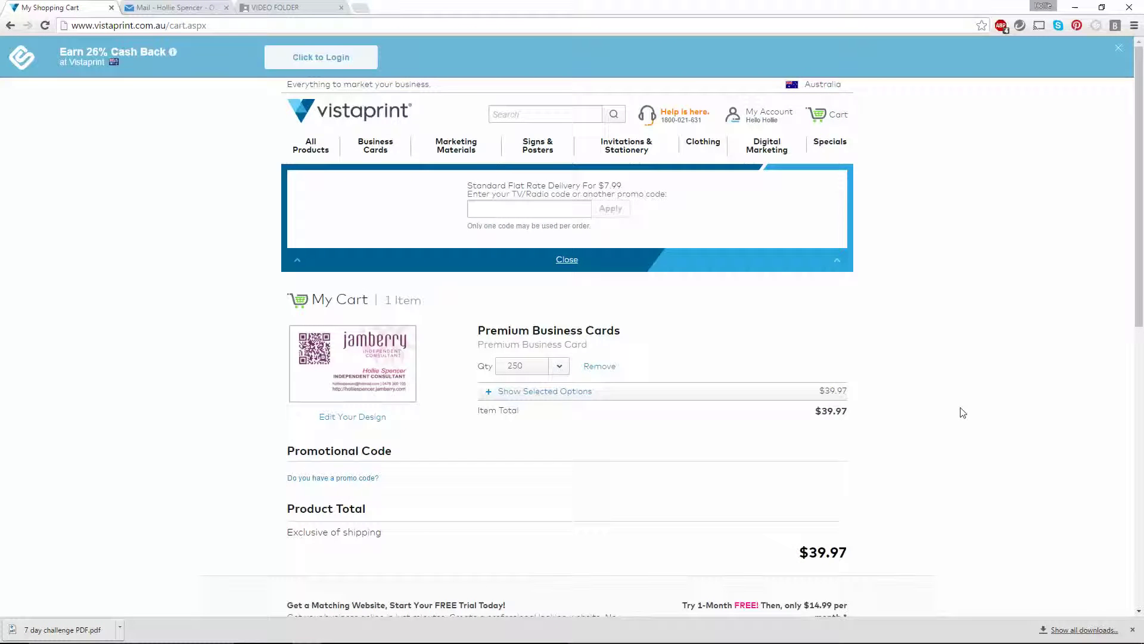
drag(1134, 289, 1134, 323)
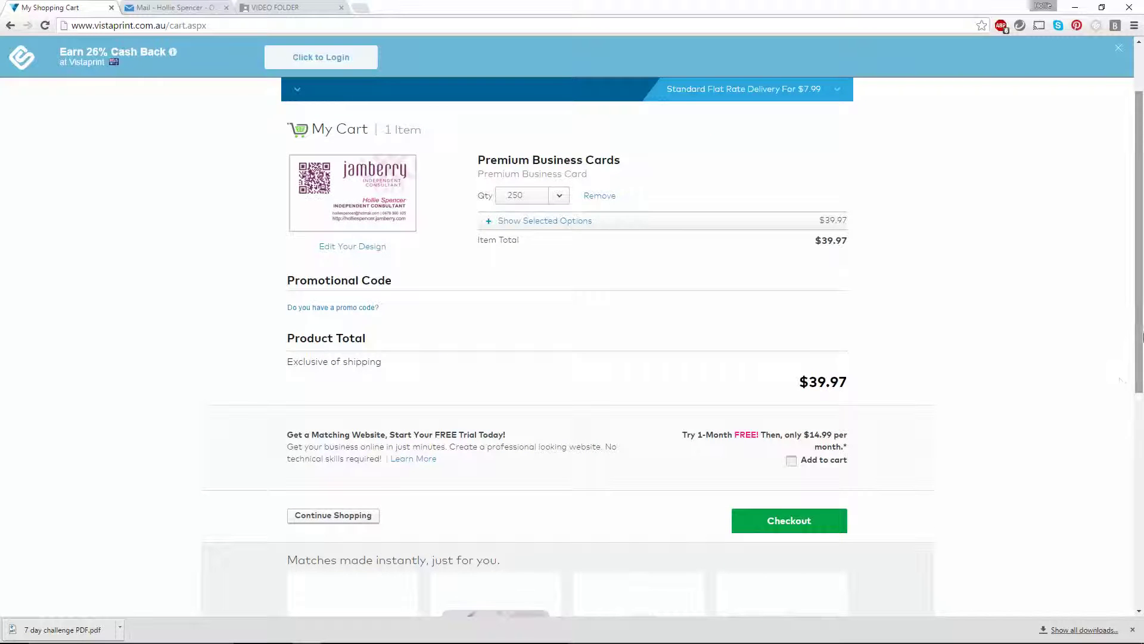
drag(1143, 337, 1142, 292)
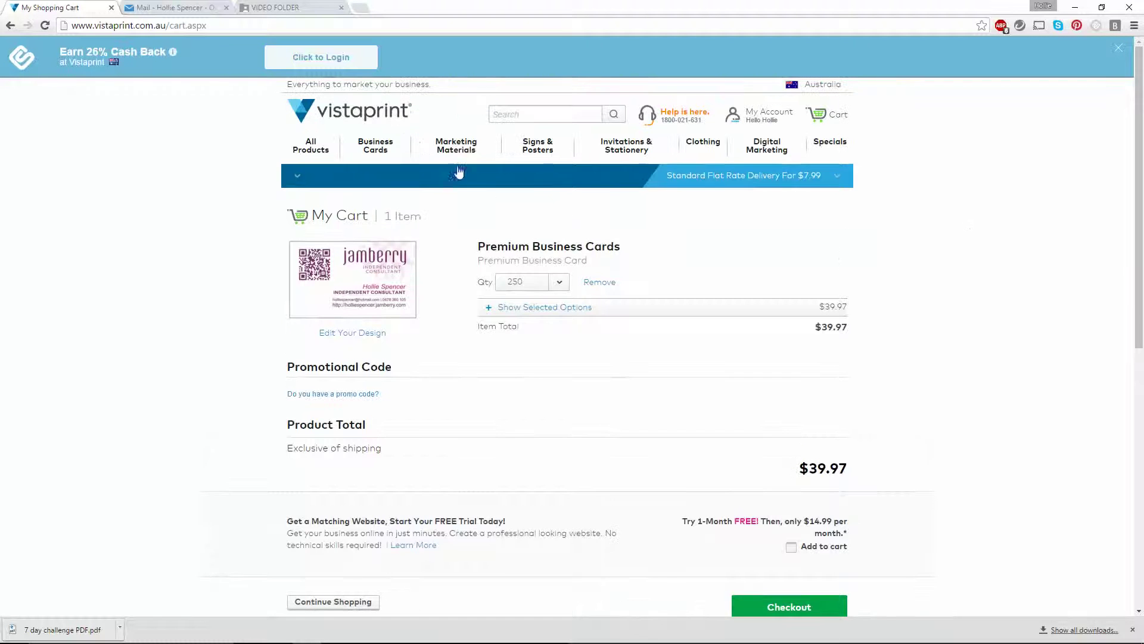
mouse_move(375, 153)
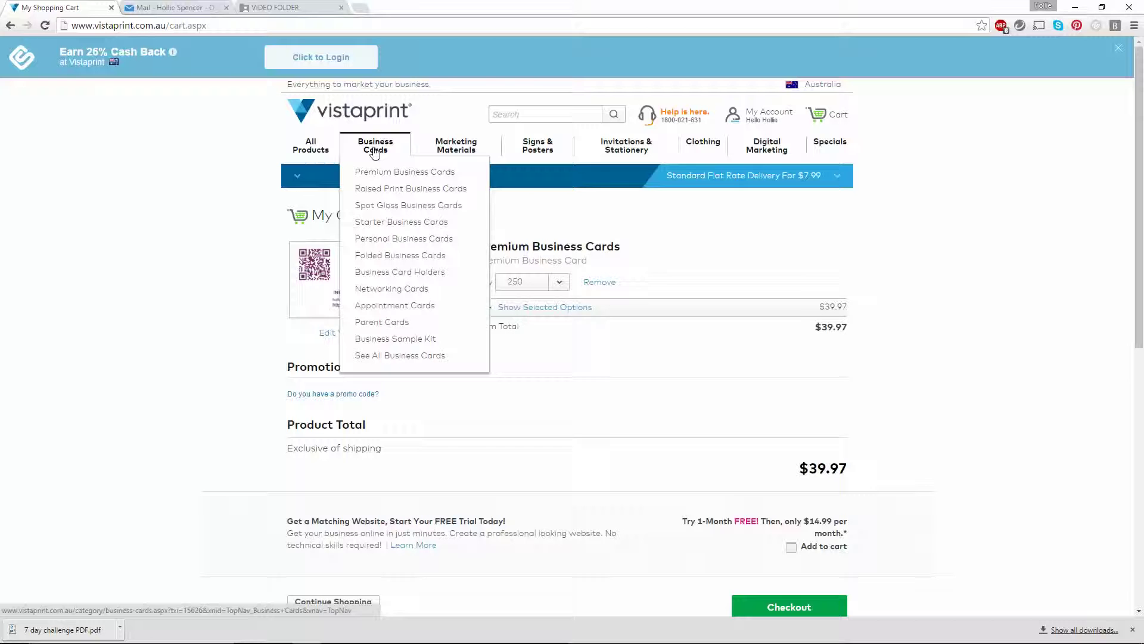
Start a vertical Premium Business Card using your own complete uploaded design
click(365, 173)
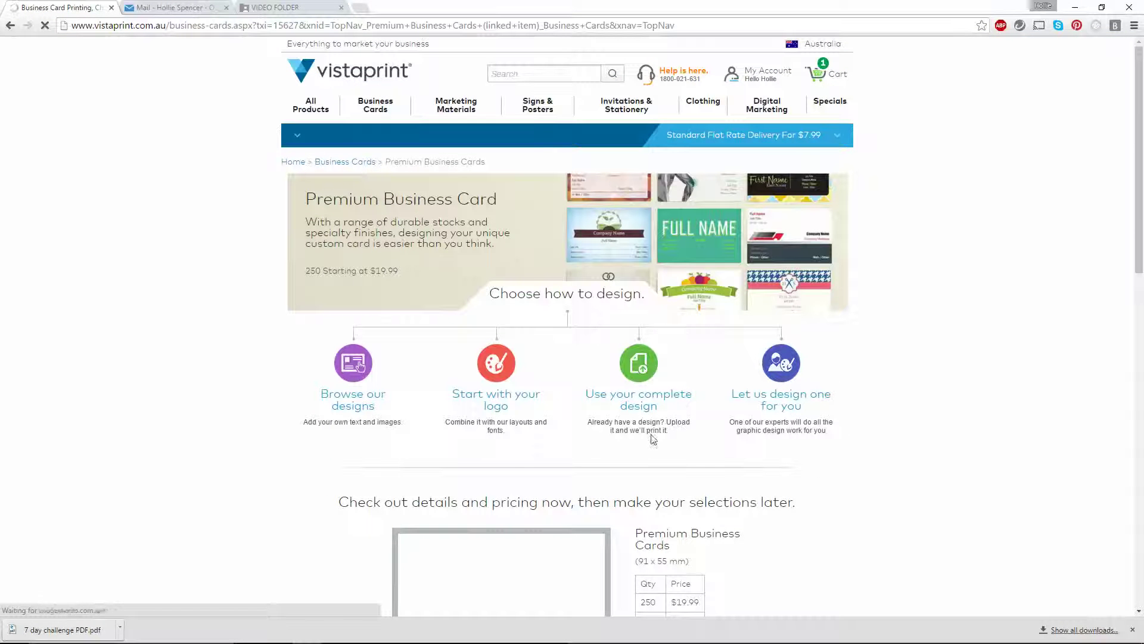
click(659, 397)
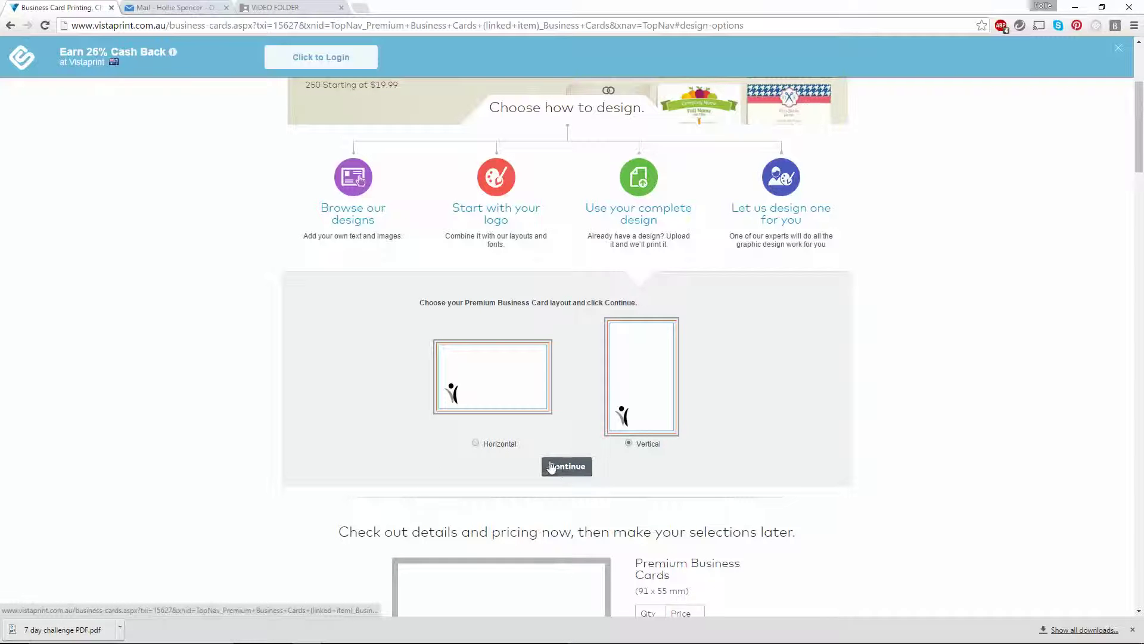
click(564, 470)
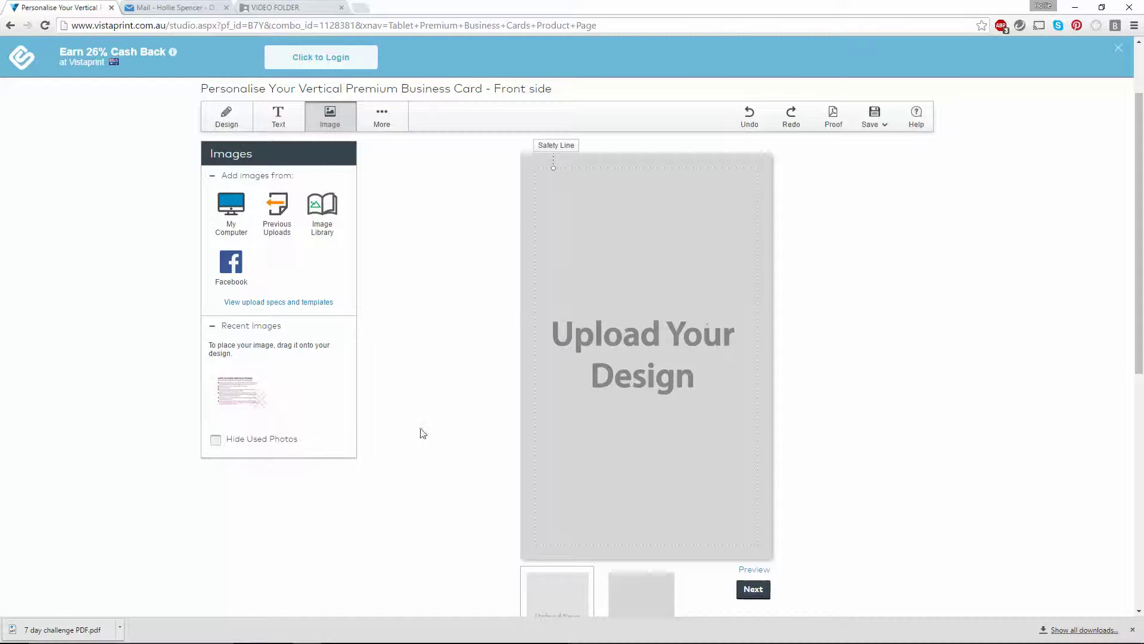
Delete the old recent image and upload the VERTICAL Application Instructions JPEG to the card front
mouse_move(236, 385)
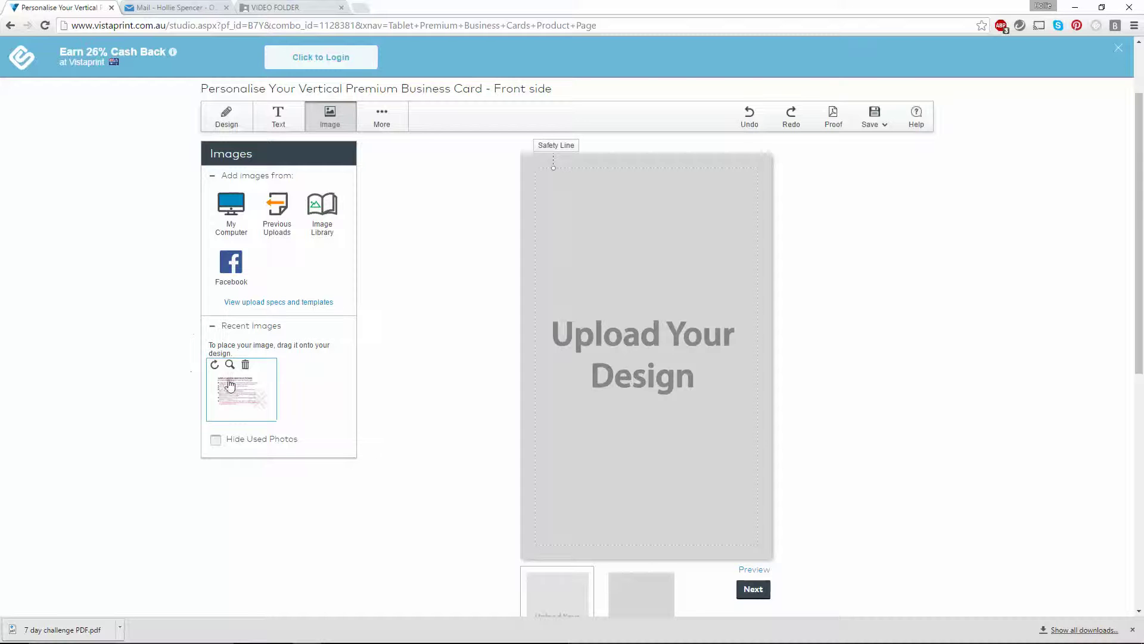
click(245, 366)
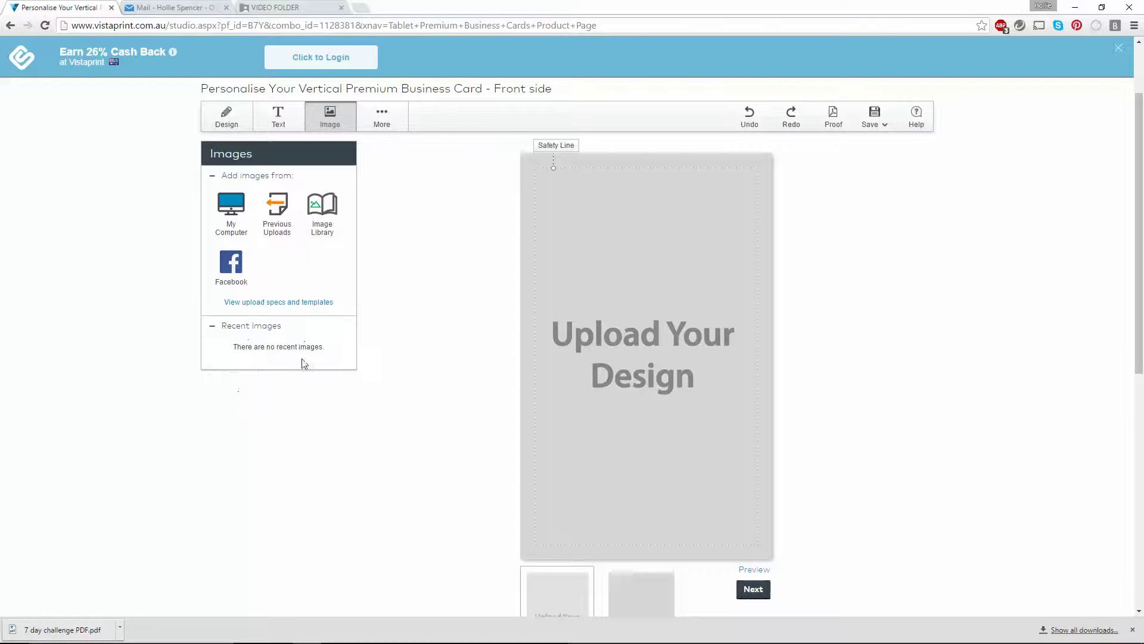
click(231, 231)
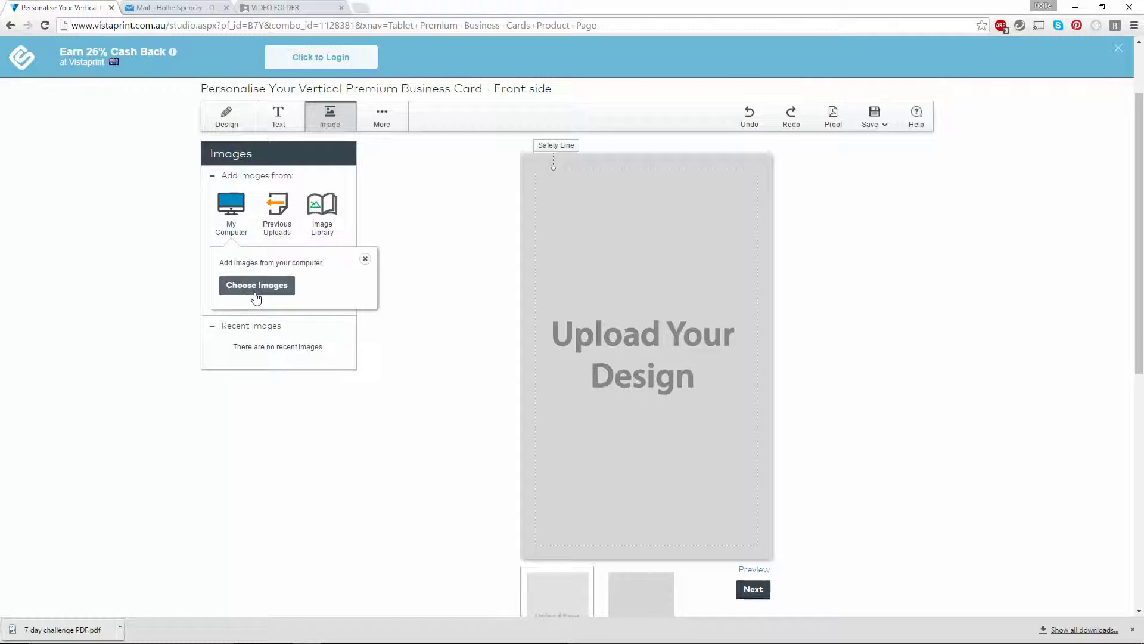
click(257, 286)
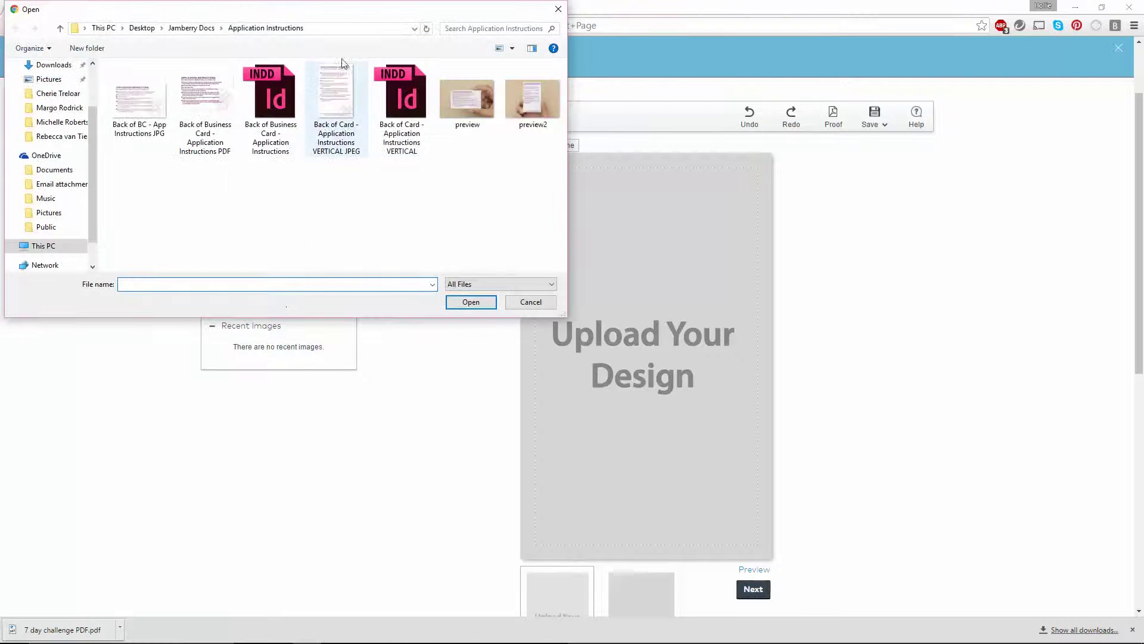
click(322, 108)
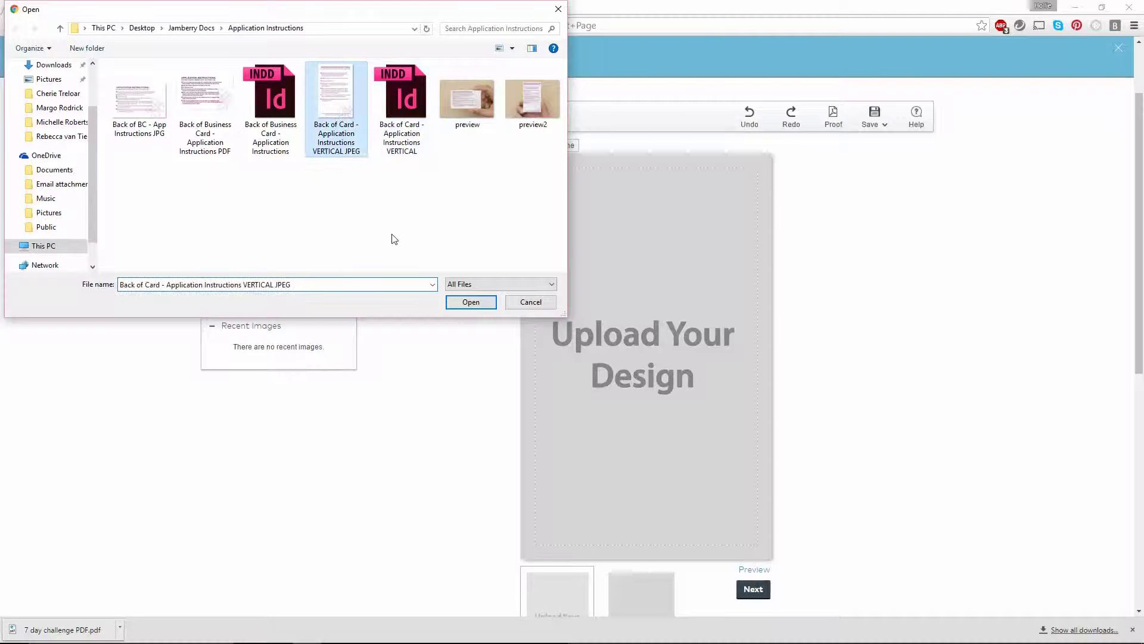
click(458, 304)
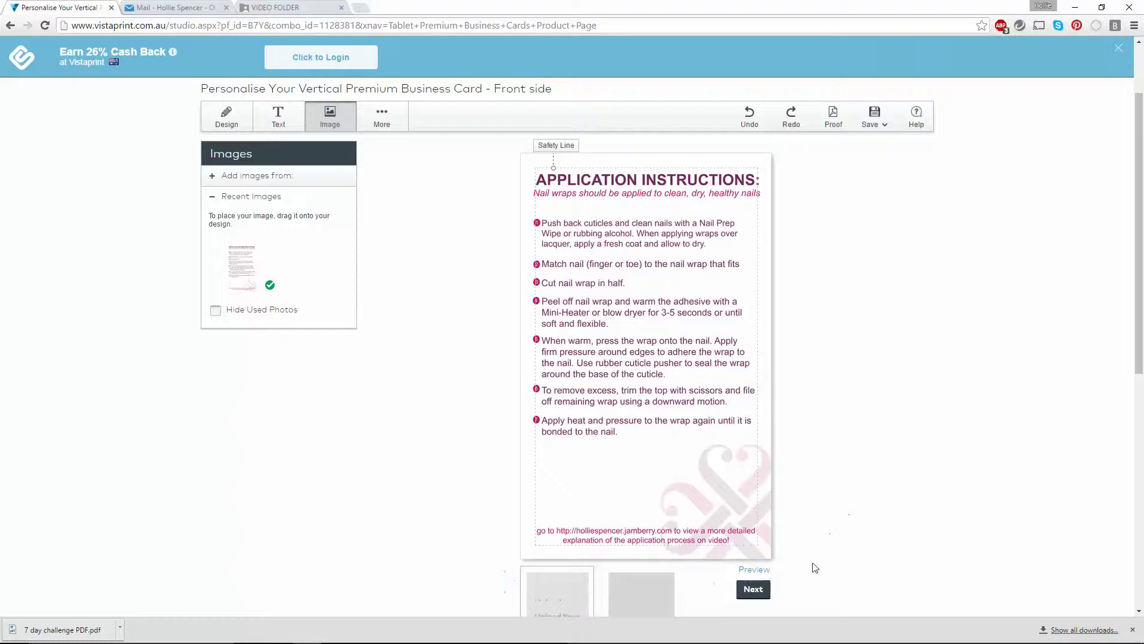
Leave the vertical card's reverse side blank, dismissing the empty-placeholder warning, and continue to review
click(753, 589)
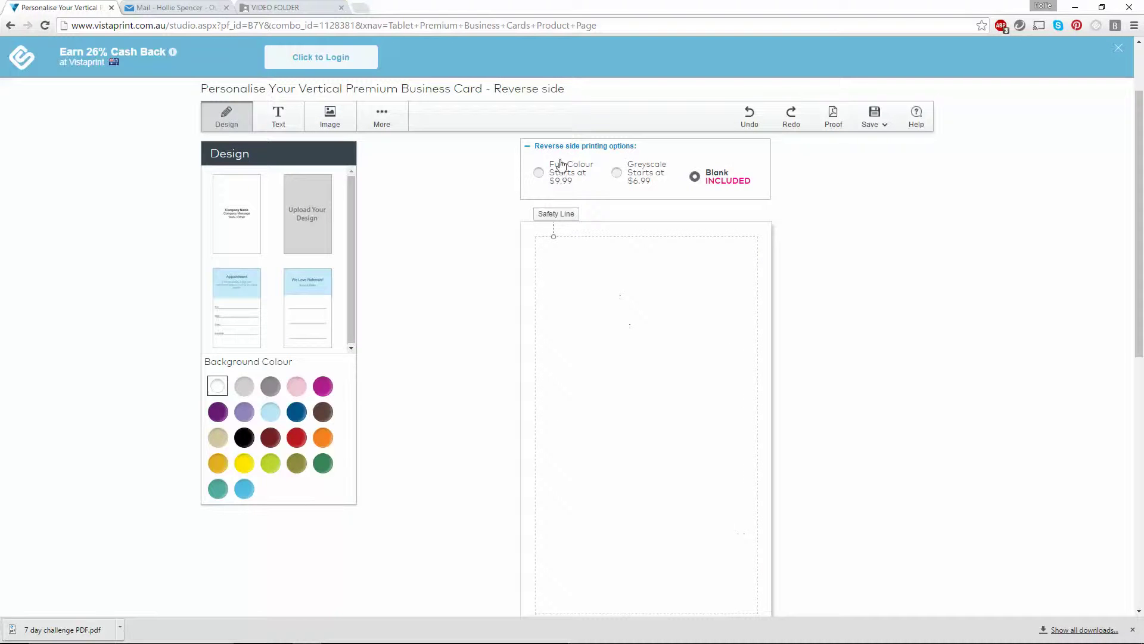
click(560, 165)
click(330, 119)
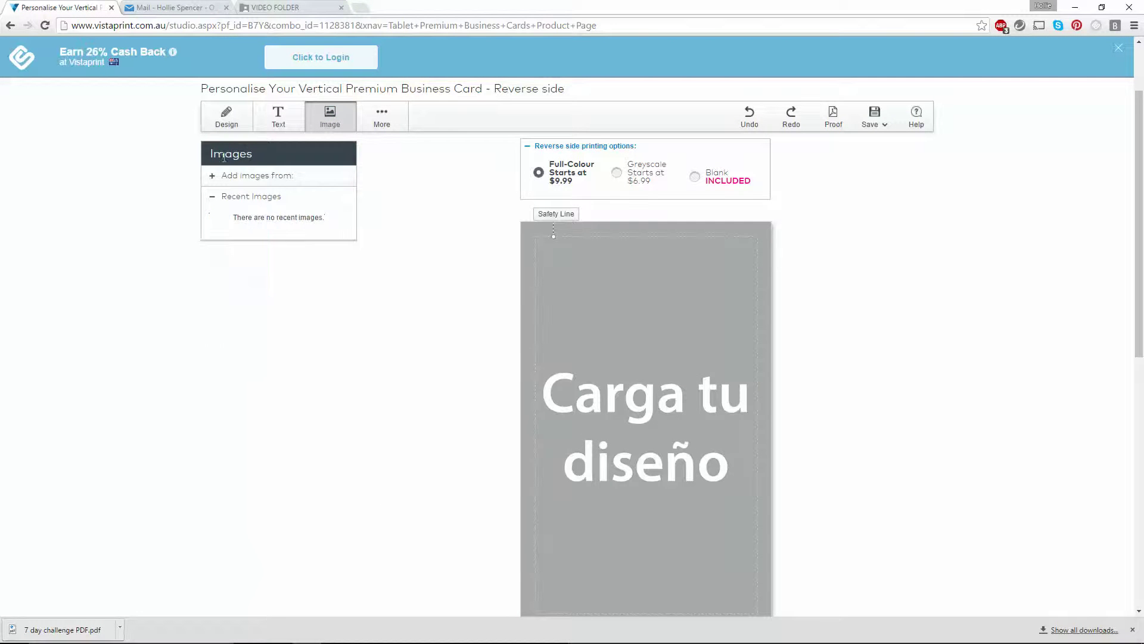
click(222, 175)
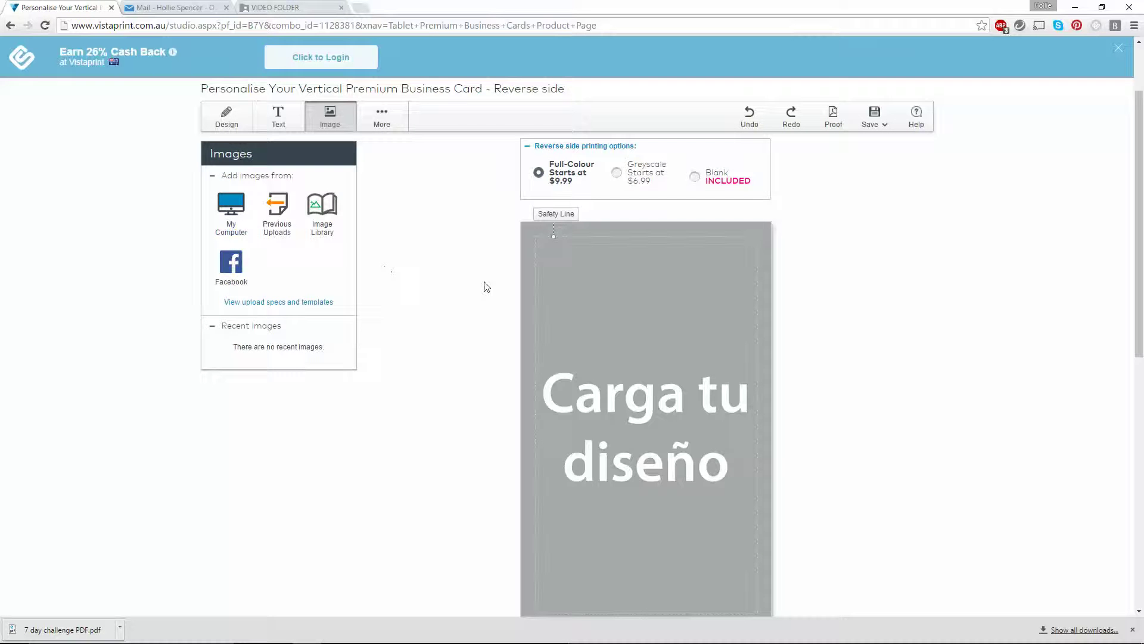
scroll(887, 355, down, 5)
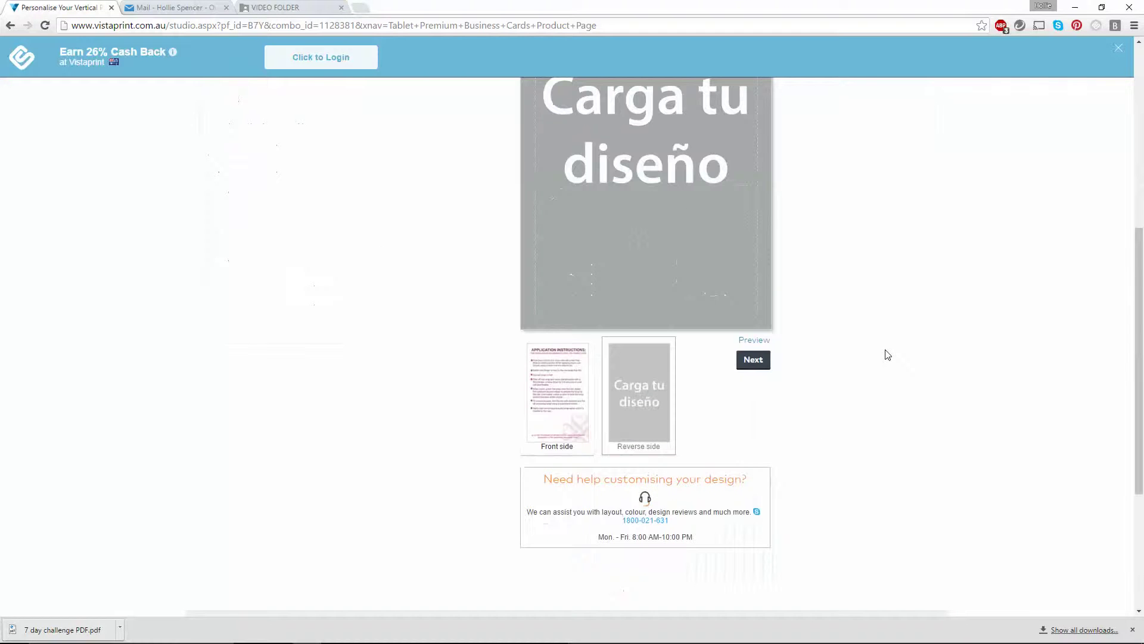
scroll(888, 364, up, 4)
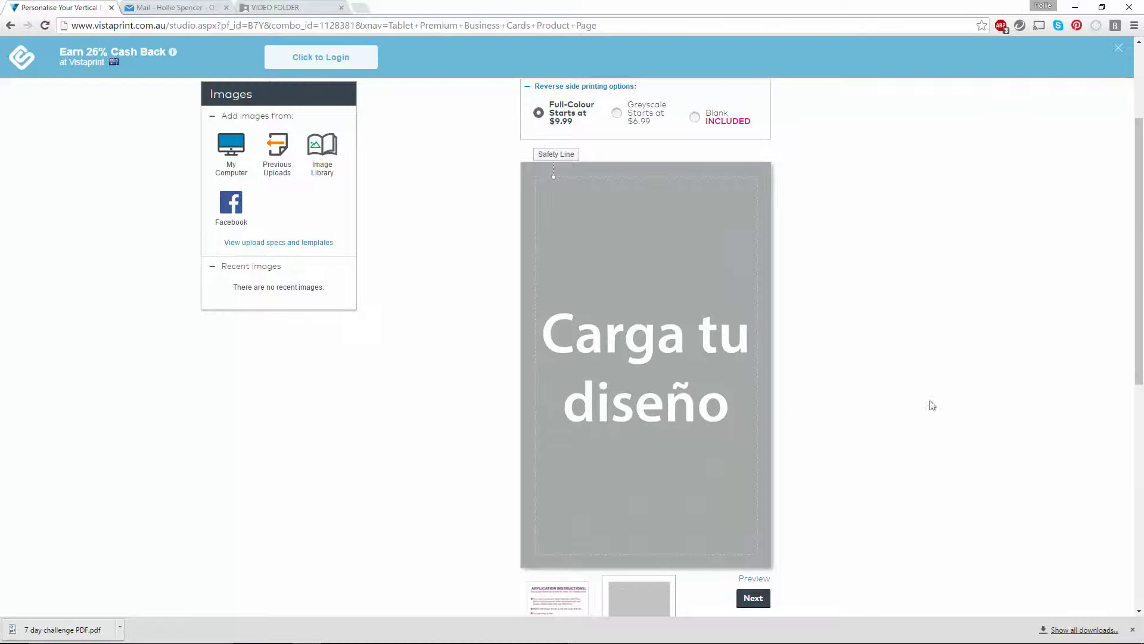
click(742, 599)
click(681, 334)
click(694, 117)
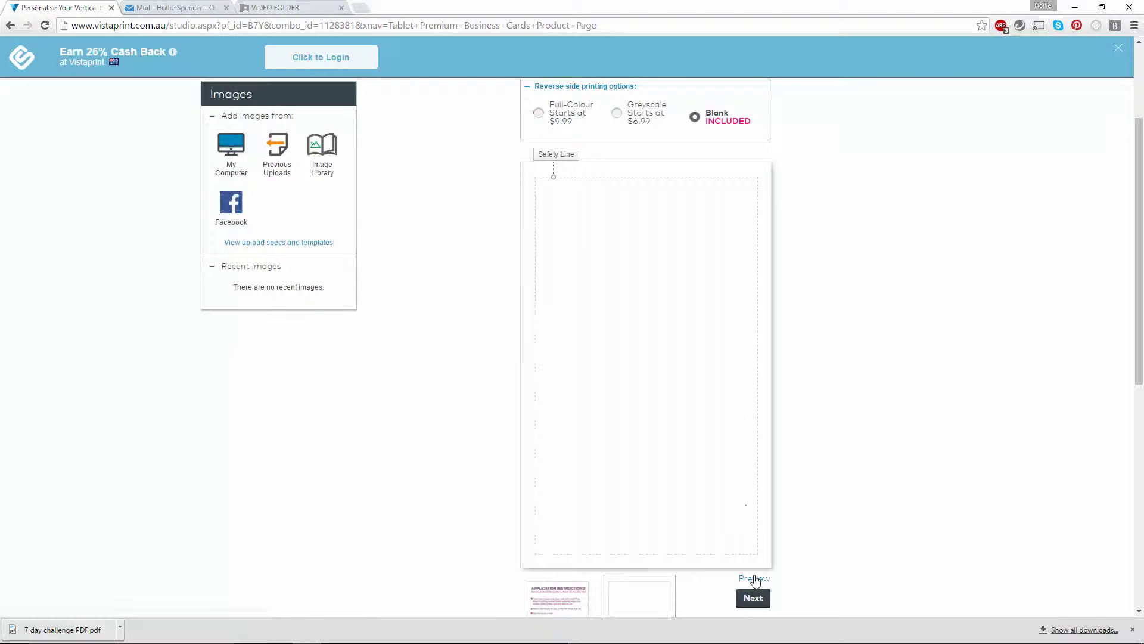
click(755, 601)
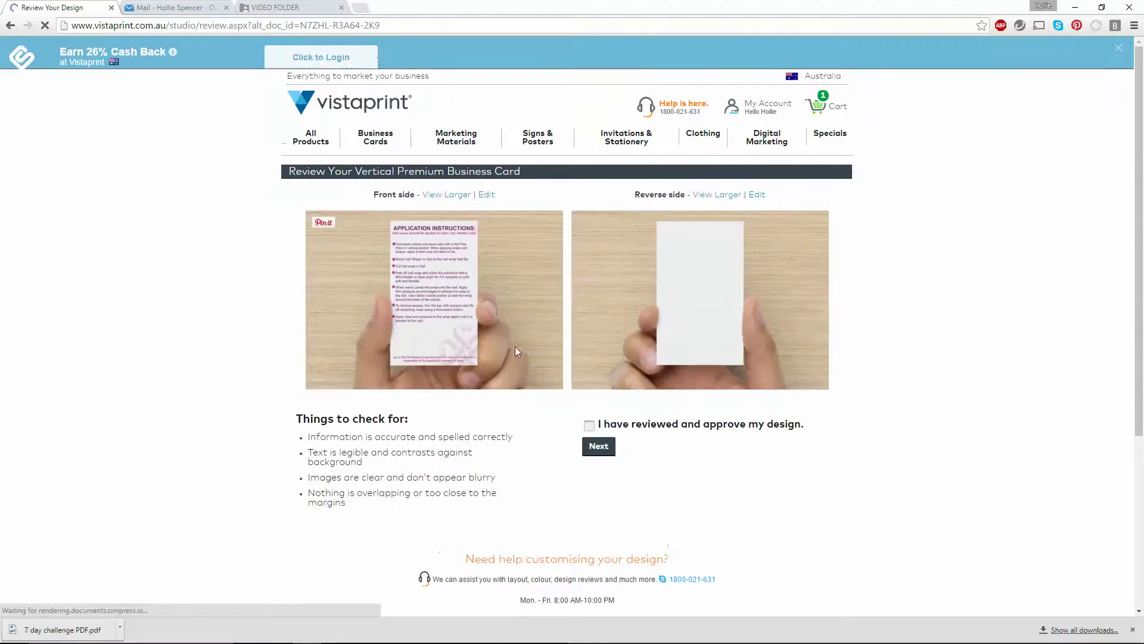
Approve the vertical design and add 250 cards with no brilliant finish and default Matte stock
click(594, 456)
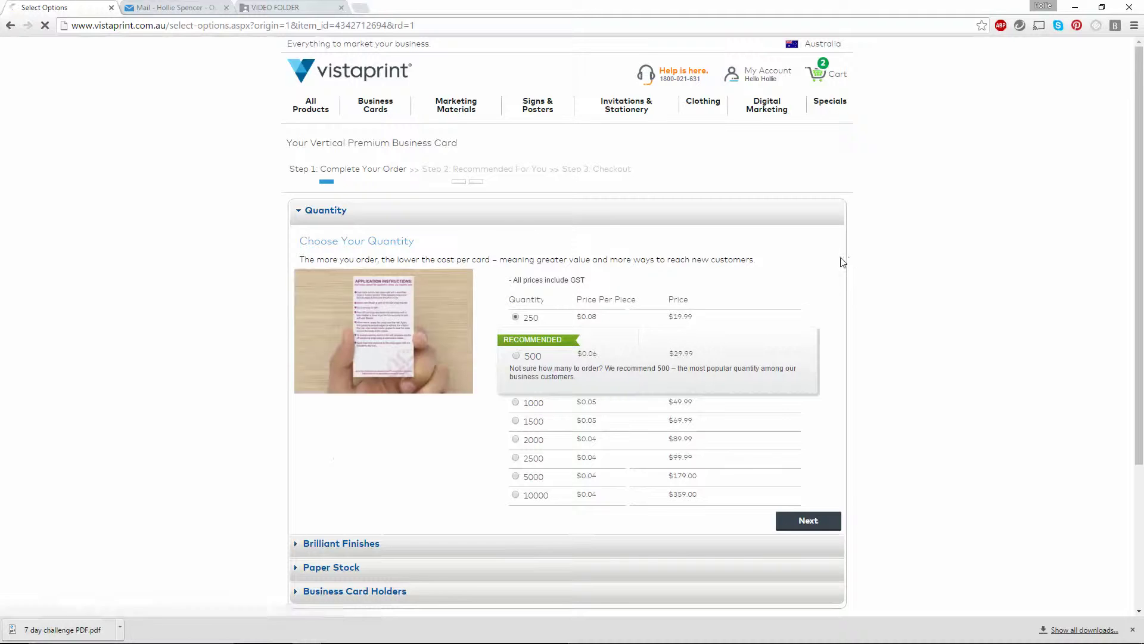
click(815, 563)
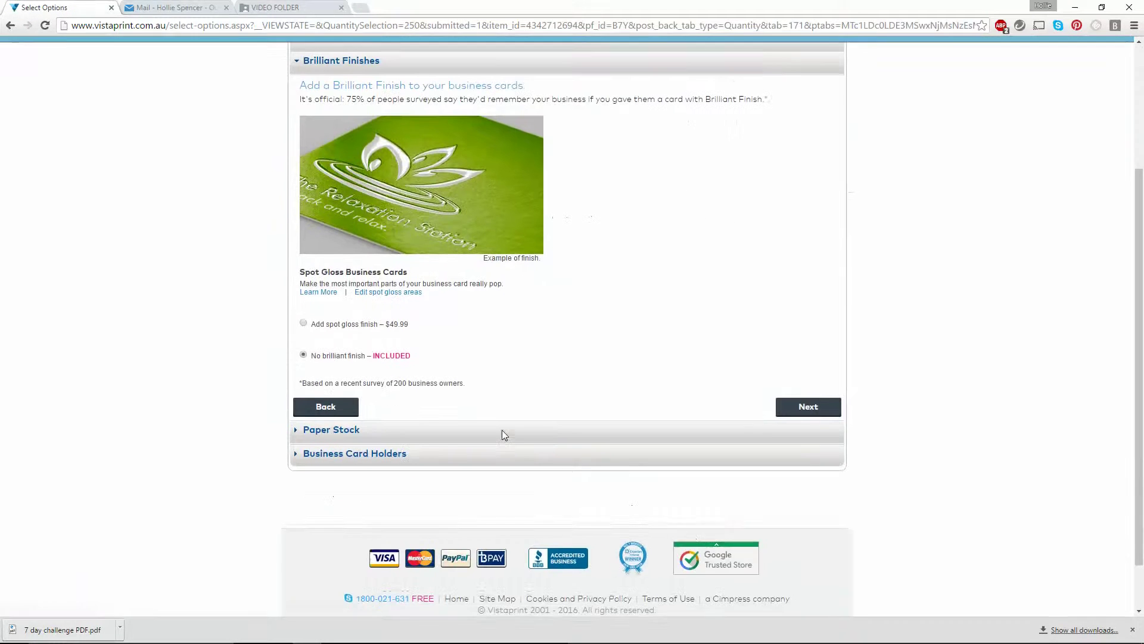
click(799, 442)
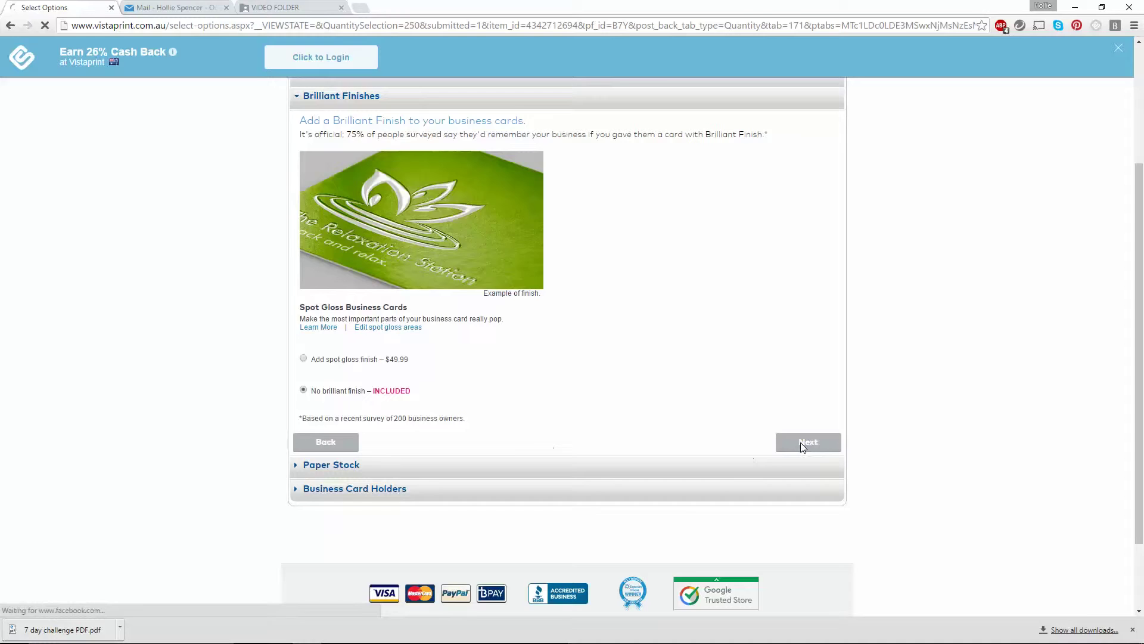
click(813, 448)
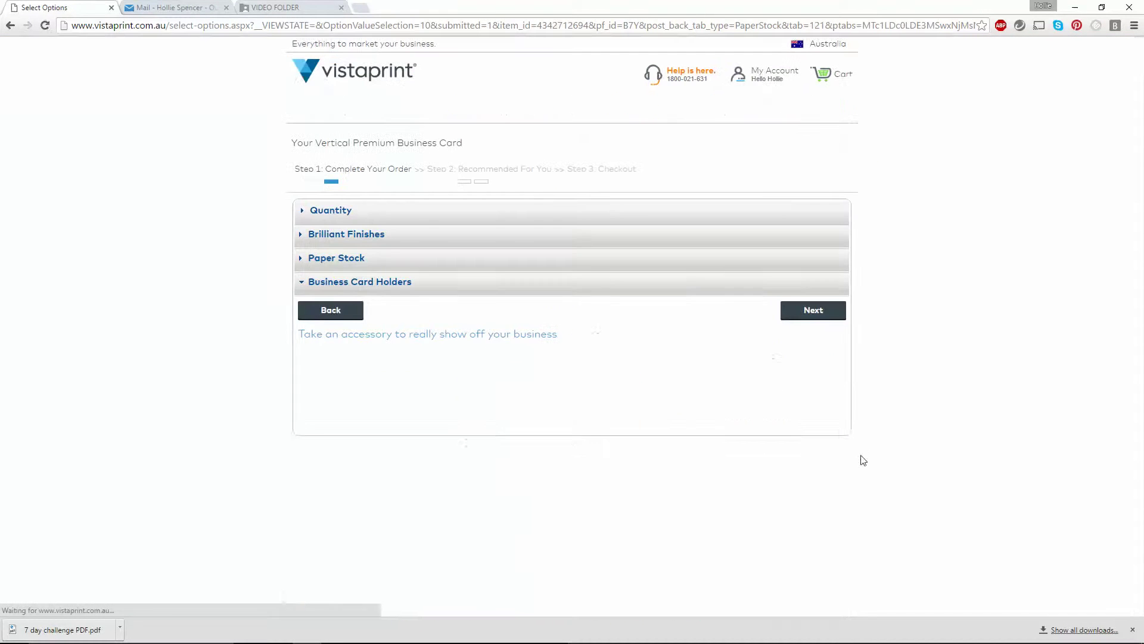
Open the cart to check both items: Premium cards at $39.97 and Vertical cards at $19.99
mouse_move(833, 85)
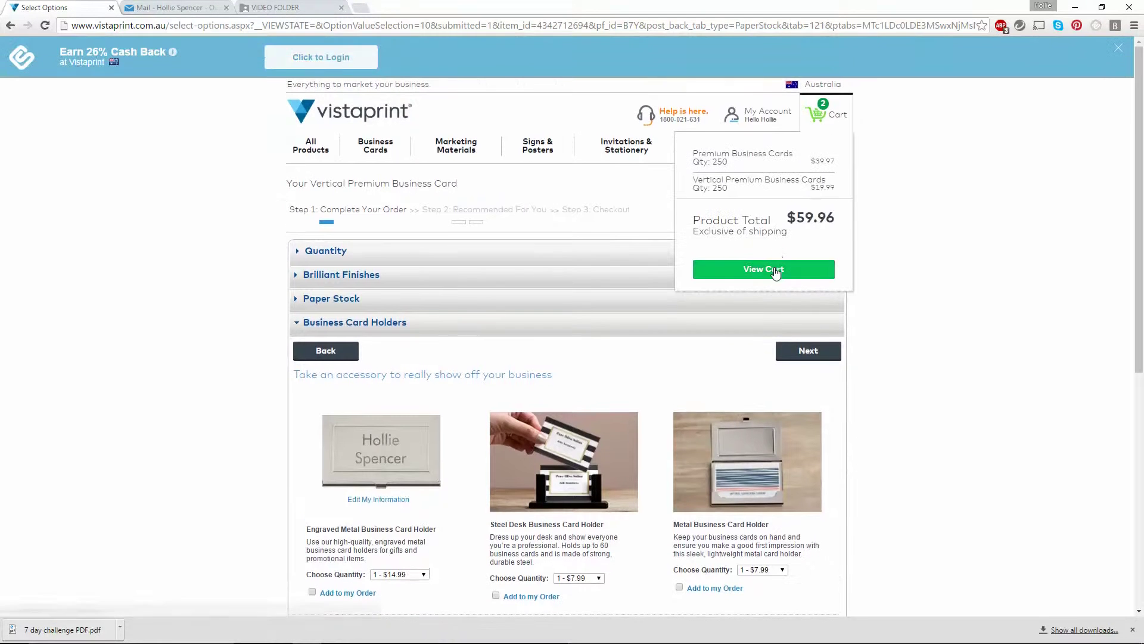
click(775, 229)
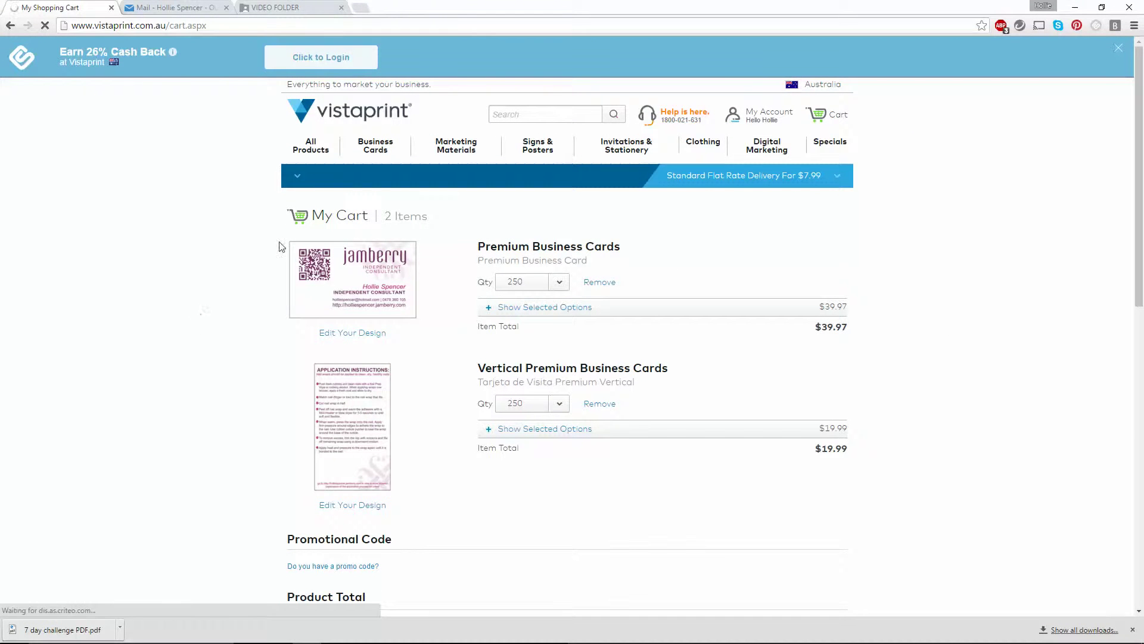
mouse_move(397, 292)
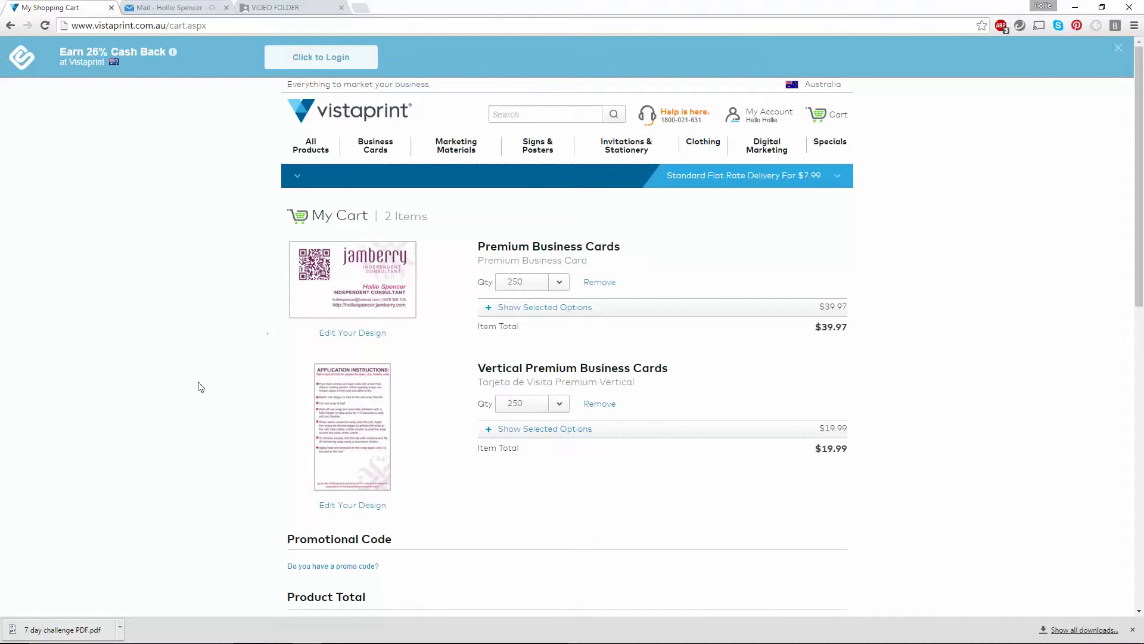
scroll(206, 388, down, 4)
scroll(615, 476, up, 4)
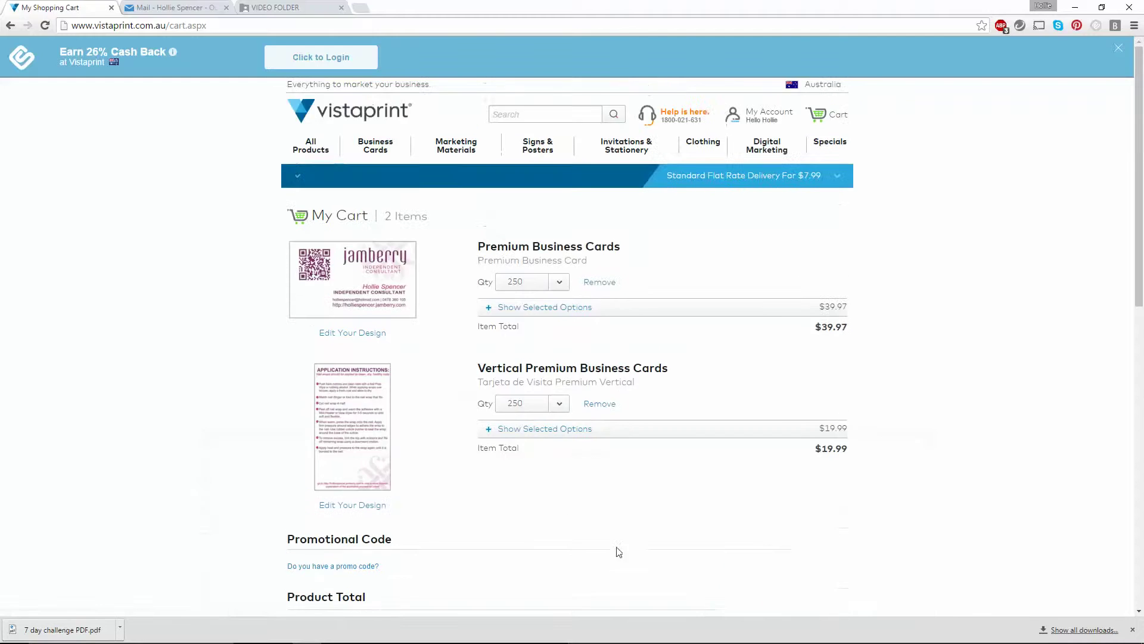